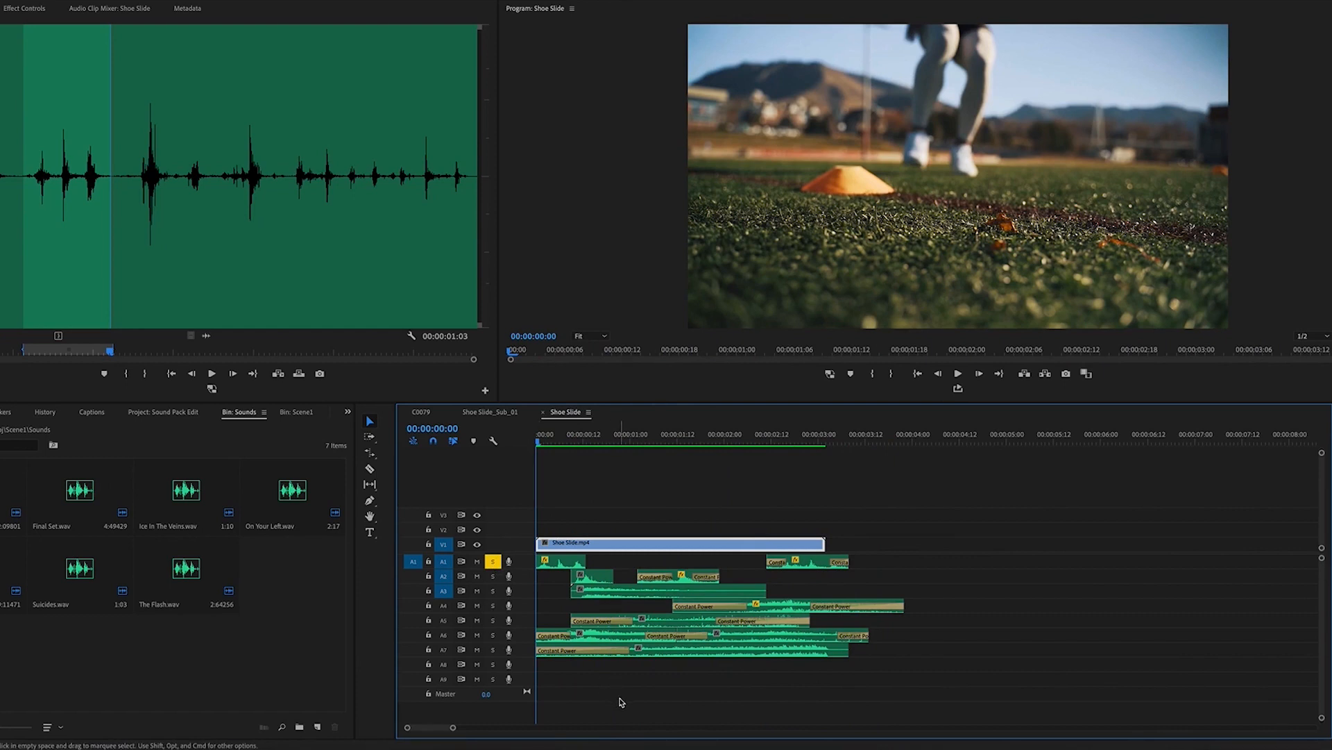
# Step: Play the Shoe Slide sequence through, return to its start and scrub the marked footsteps in the Suicides.wav source
pyautogui.press('space')
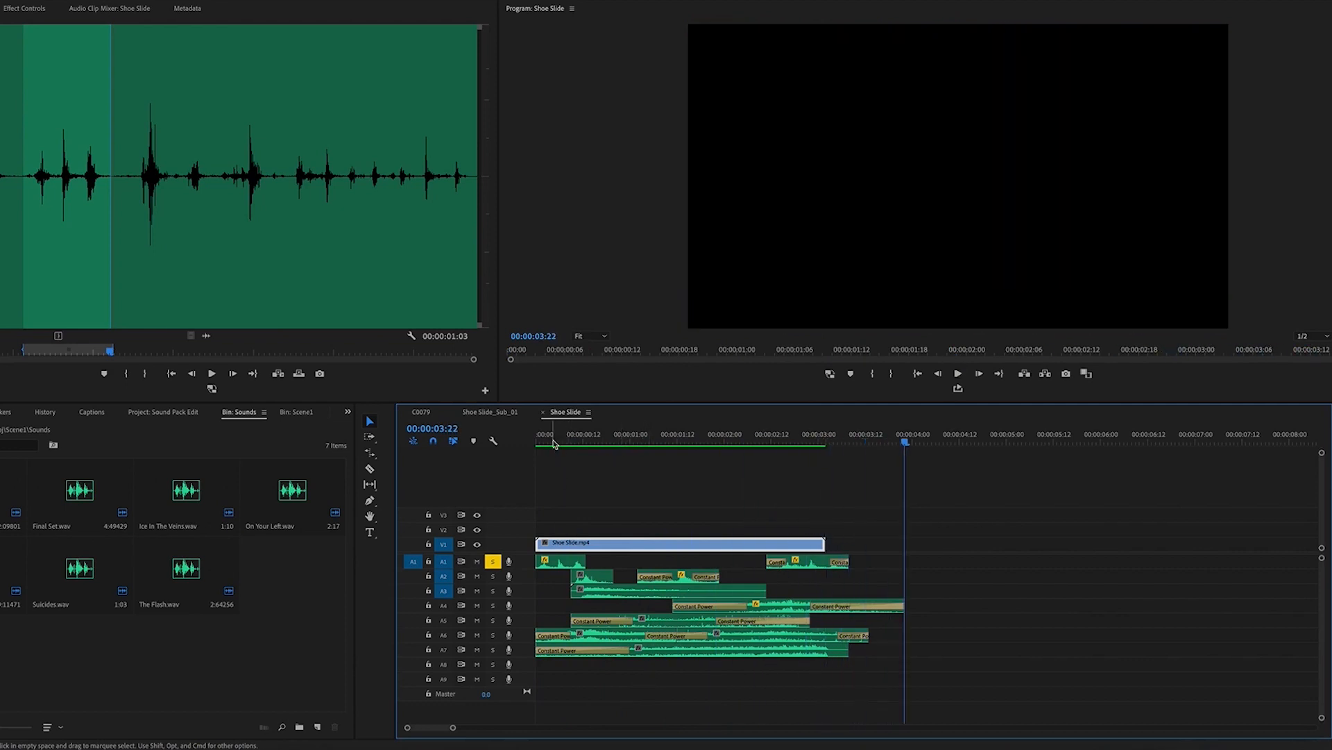
pyautogui.press('Home')
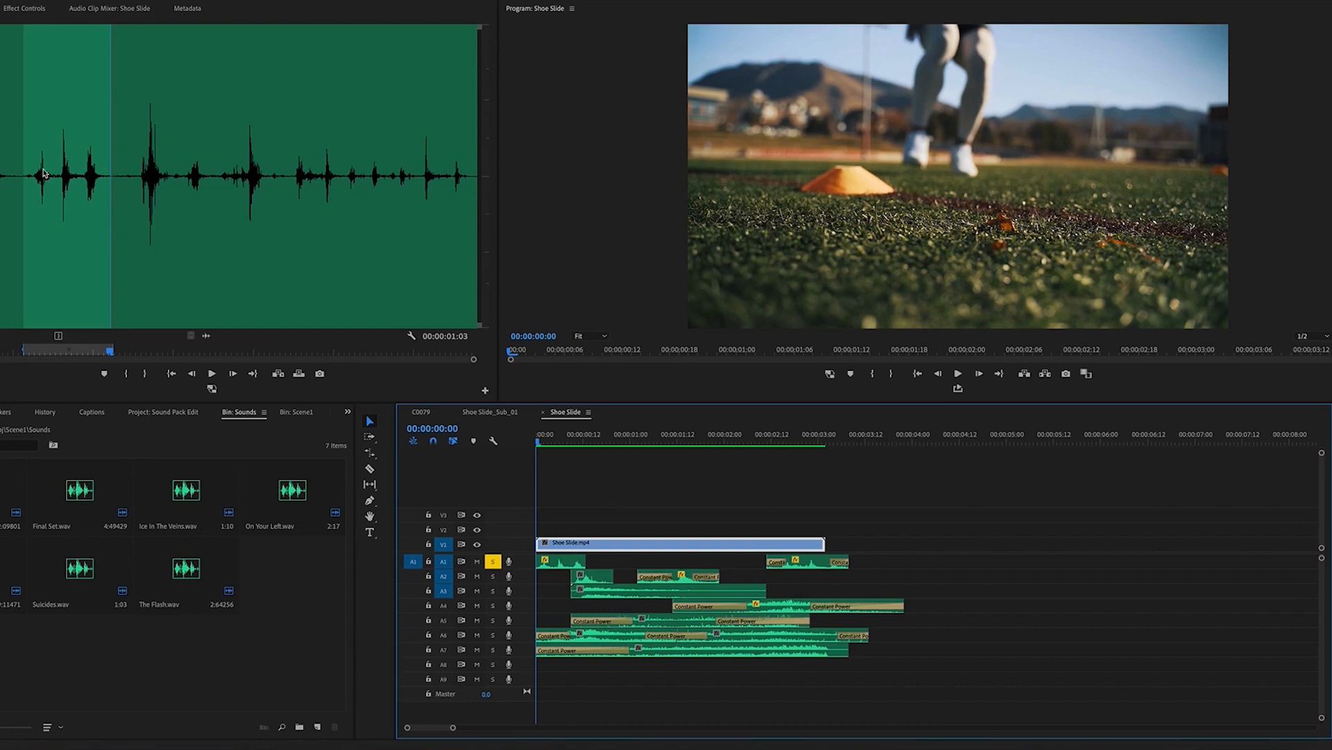
pyautogui.moveTo(52, 147)
pyautogui.mouseDown()
pyautogui.moveTo(28, 149)
pyautogui.moveTo(103, 156)
pyautogui.mouseUp()
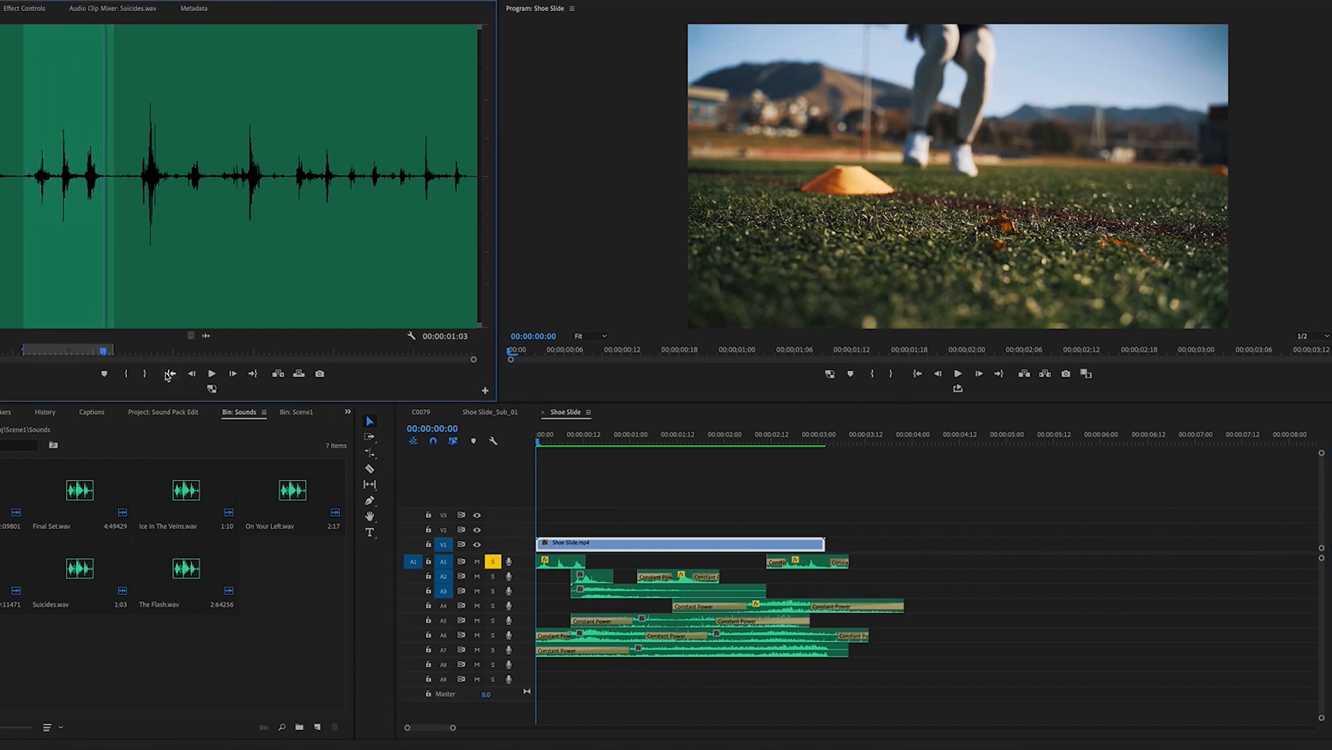
# Step: Try setting the speed of the first footstep clip on track A1 to 100% and play it back
pyautogui.click(546, 451)
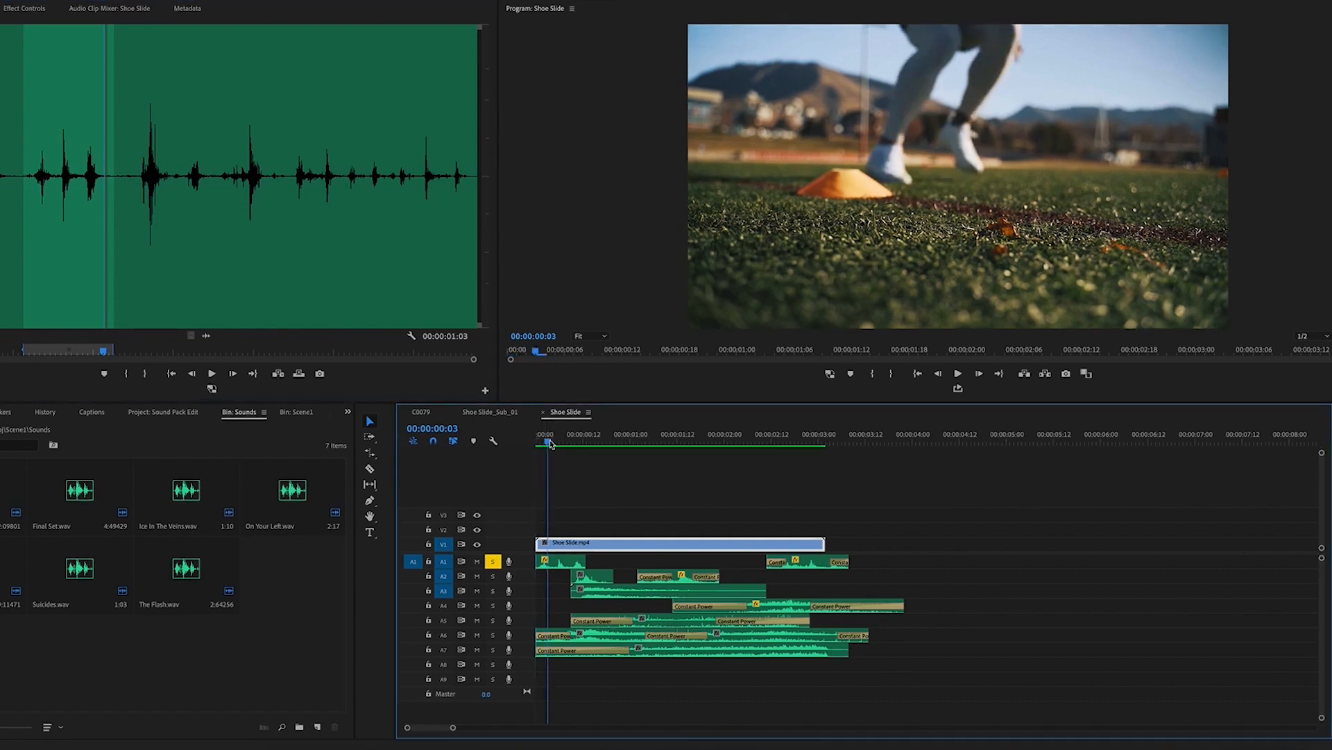
pyautogui.click(567, 562)
pyautogui.press('super+r')
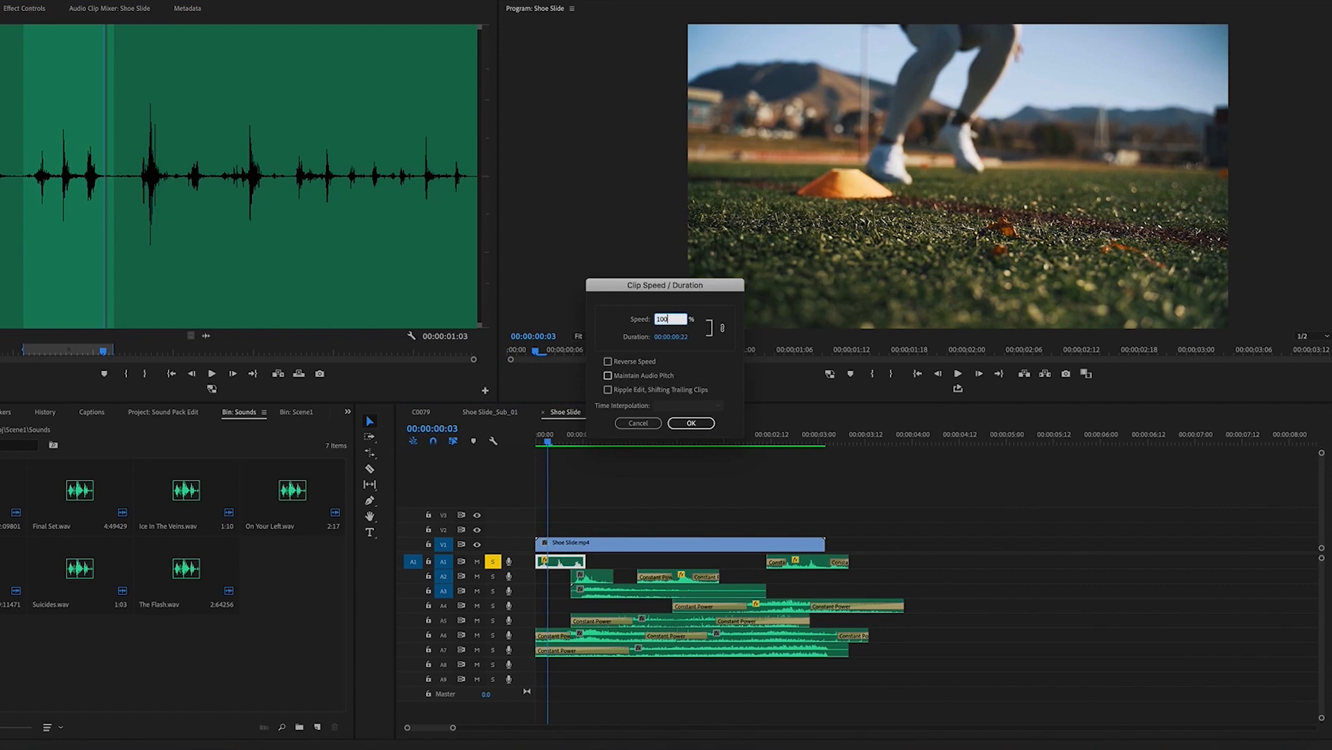
pyautogui.press('Return')
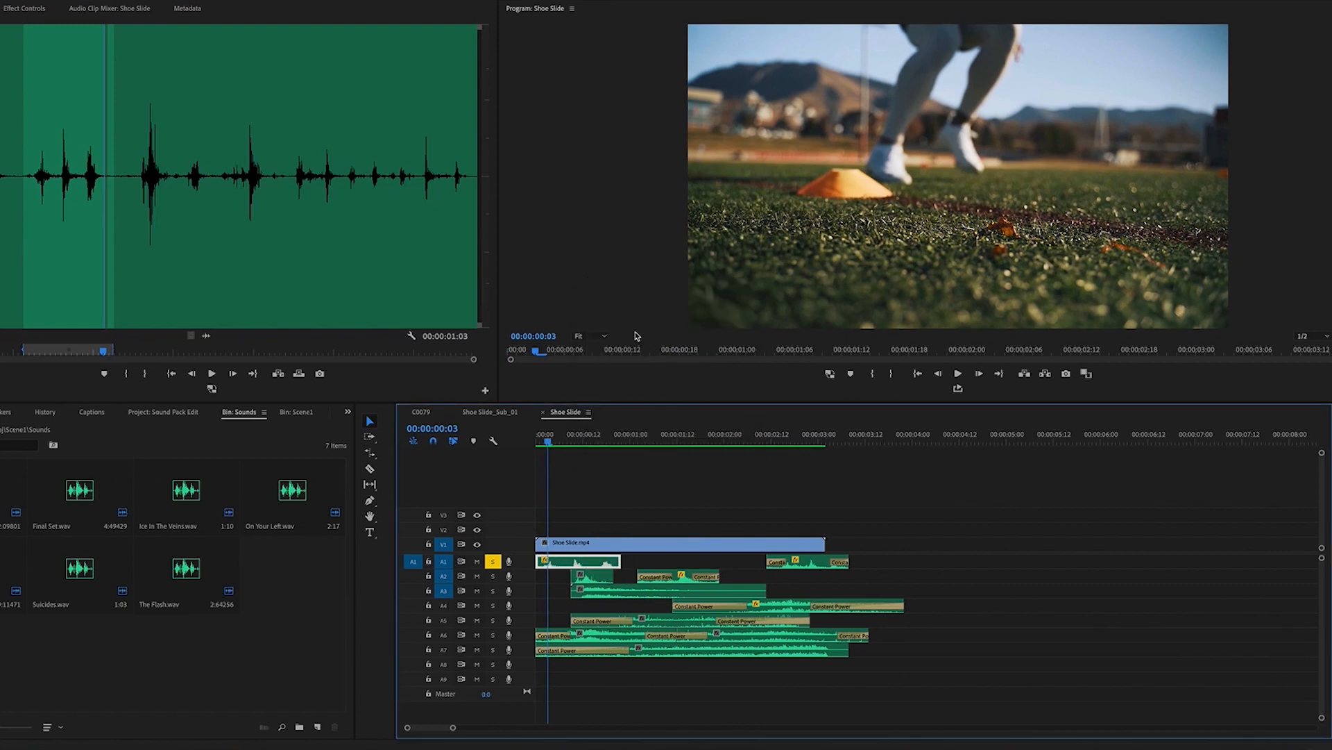
pyautogui.press('space')
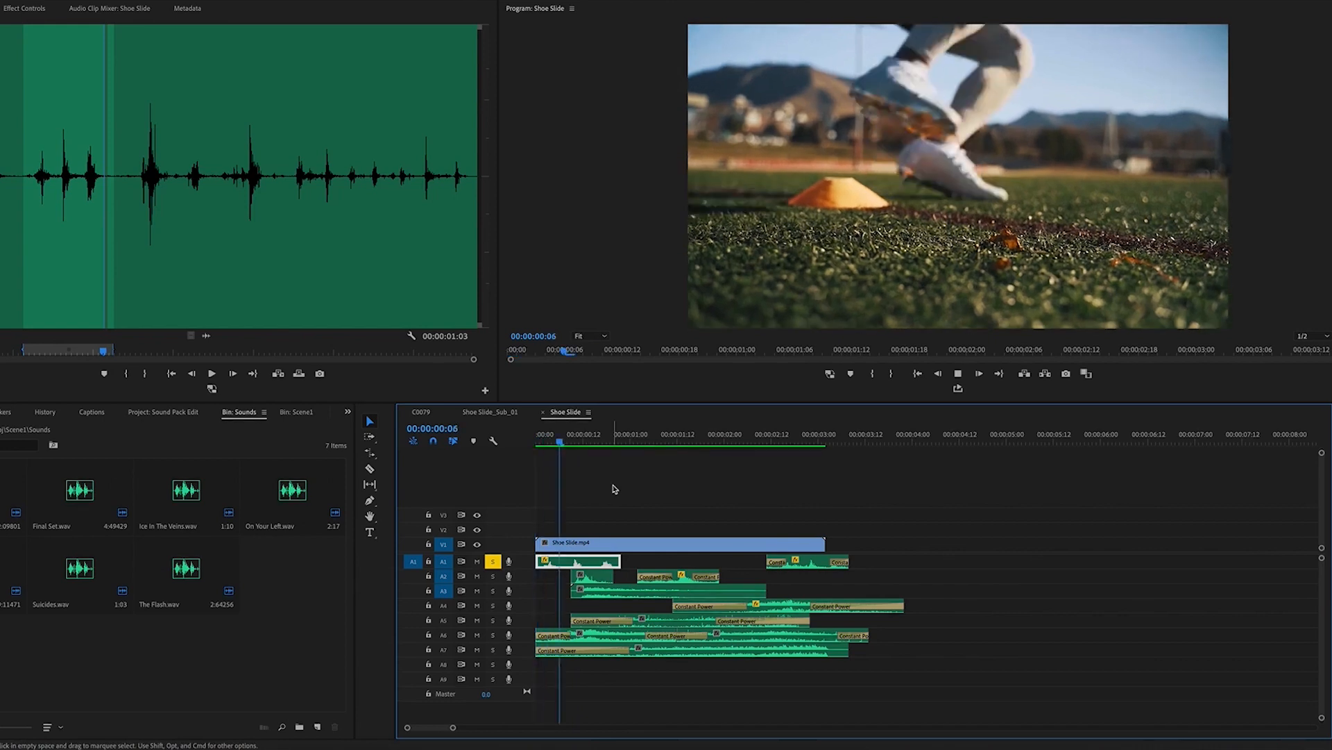
pyautogui.press('space')
pyautogui.click(566, 438)
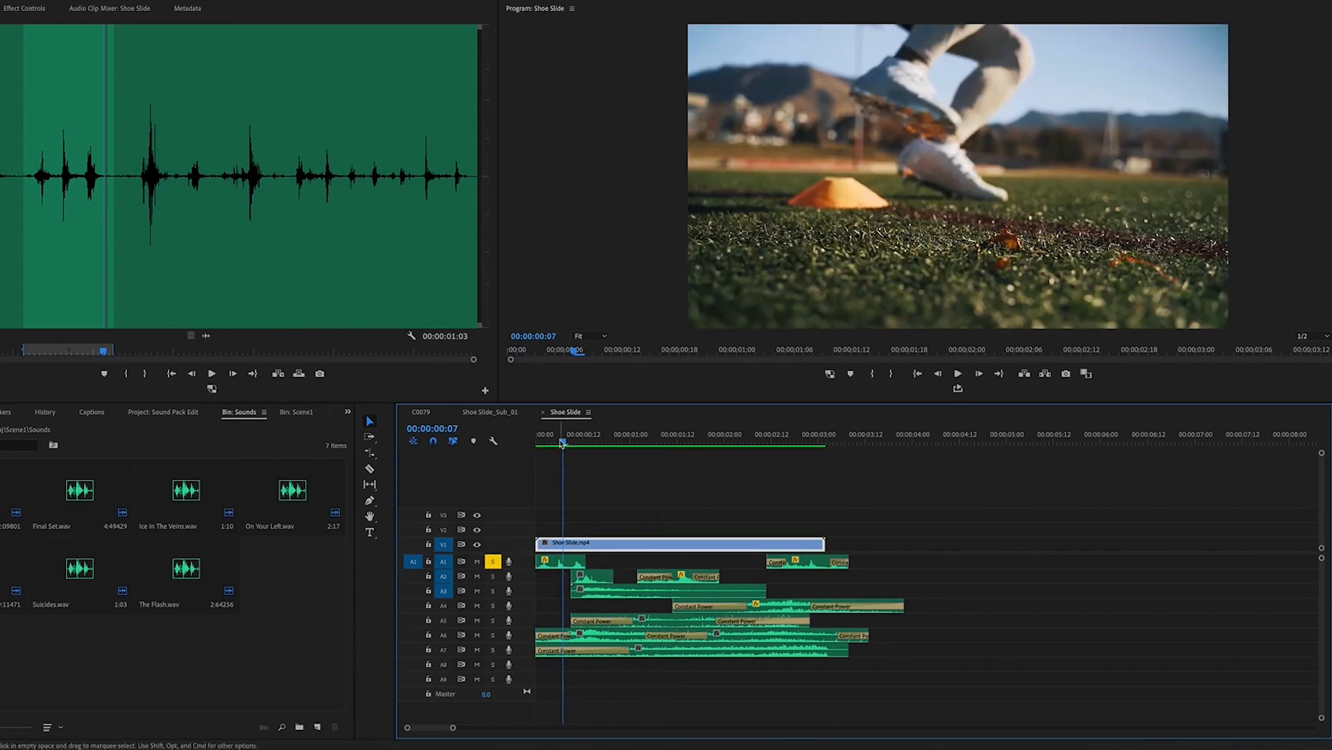
# Step: Play the sequence from its start to hear the soloed footsteps on track A1
pyautogui.press('Home')
pyautogui.press('space')
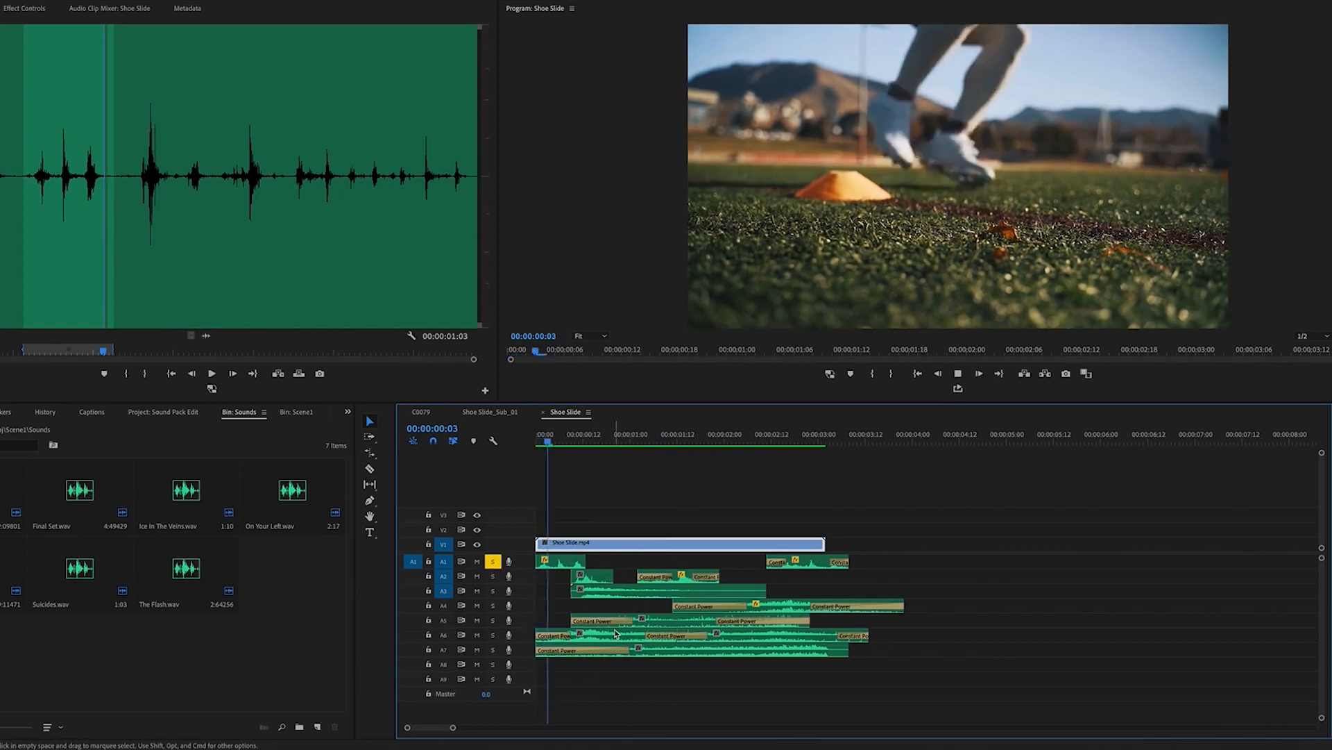
pyautogui.click(533, 445)
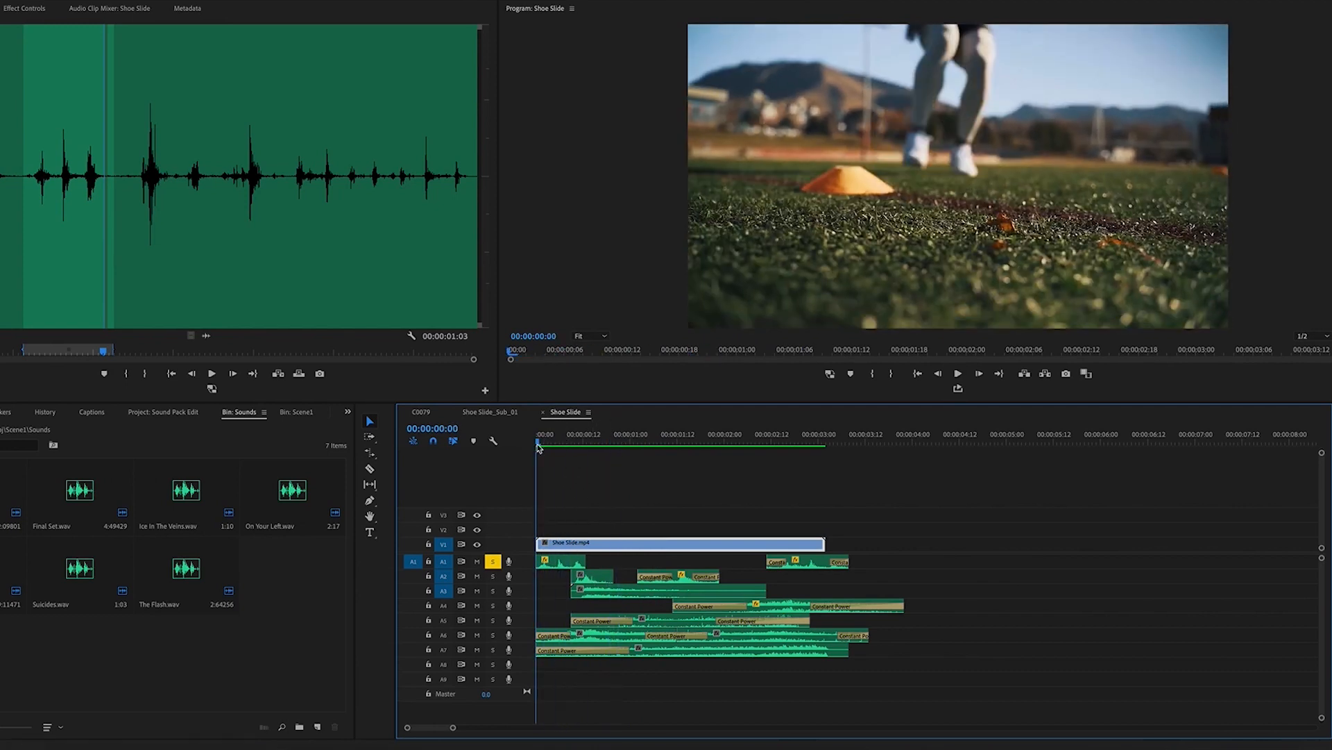
pyautogui.moveTo(538, 448); pyautogui.dragTo(779, 478)
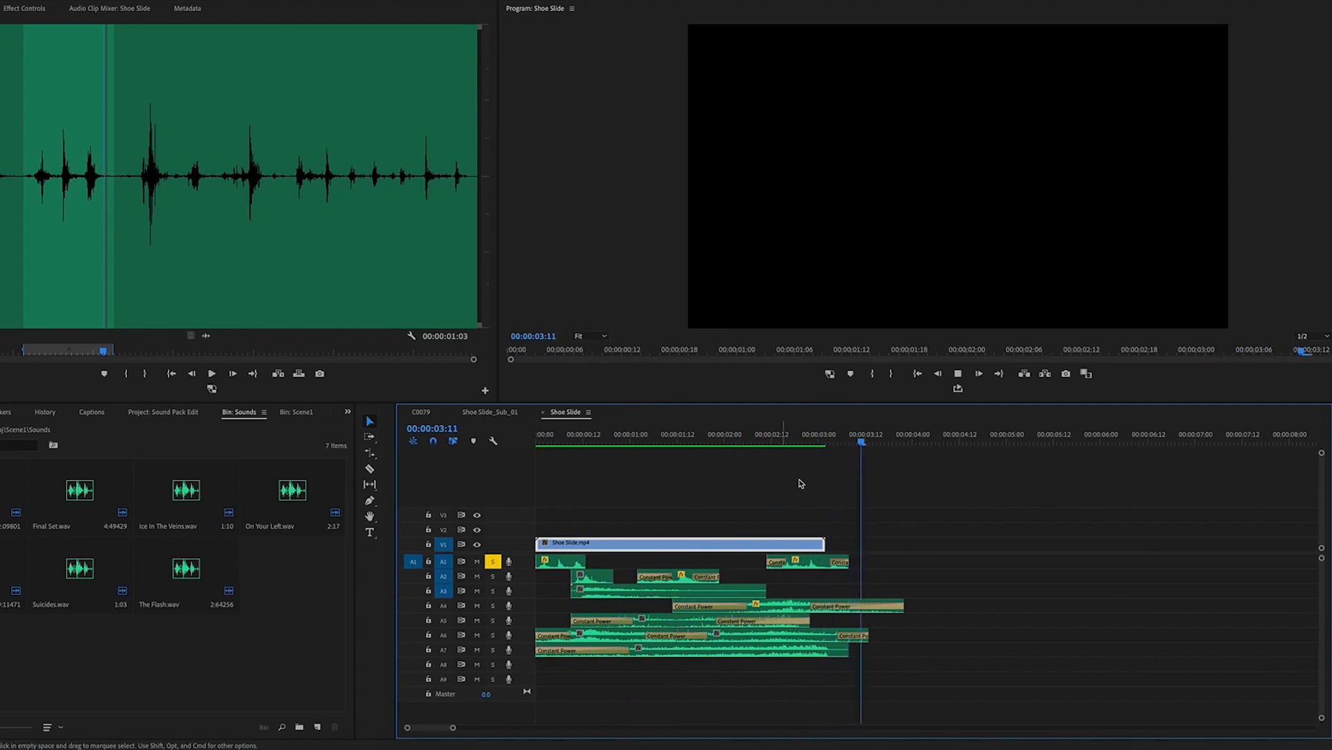
# Step: Check the speed and duration settings of the last footstep clip on track A1 without changing them
pyautogui.moveTo(779, 440); pyautogui.dragTo(796, 536)
pyautogui.click(807, 563)
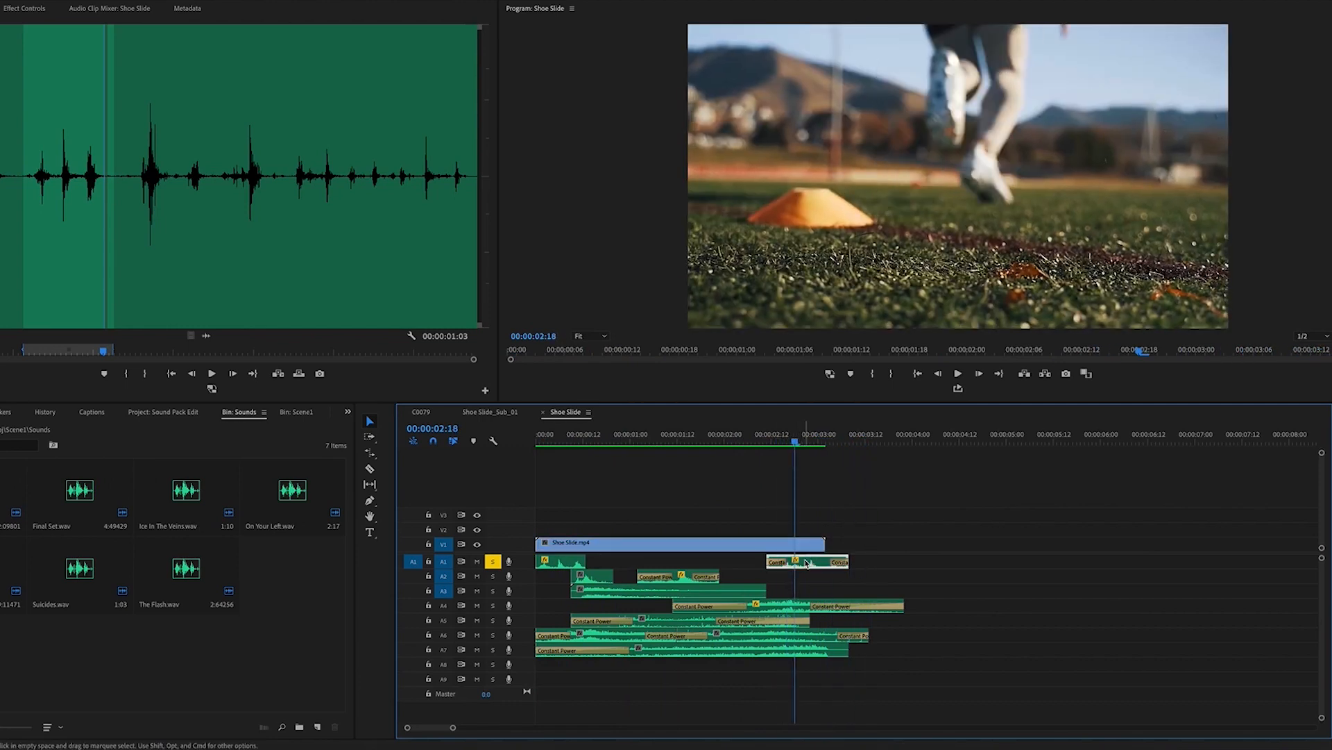
pyautogui.press('super+r')
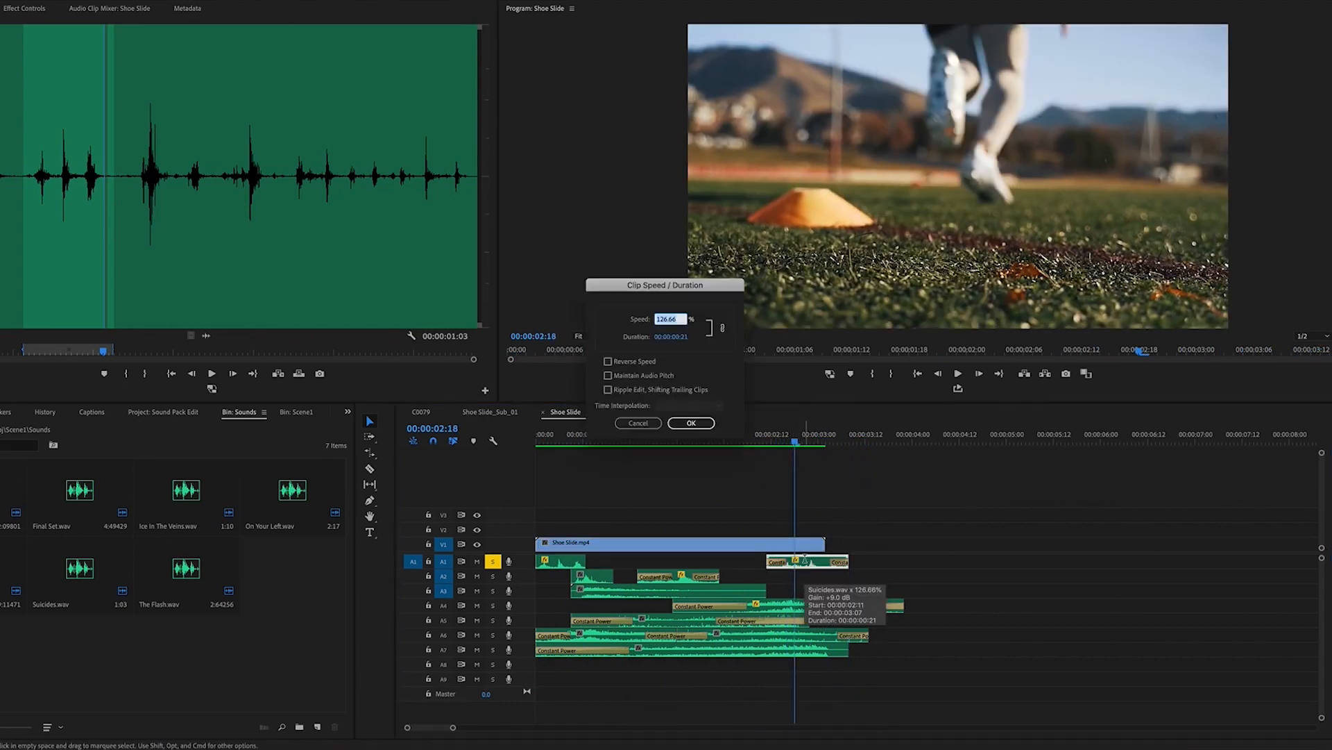
pyautogui.click(640, 424)
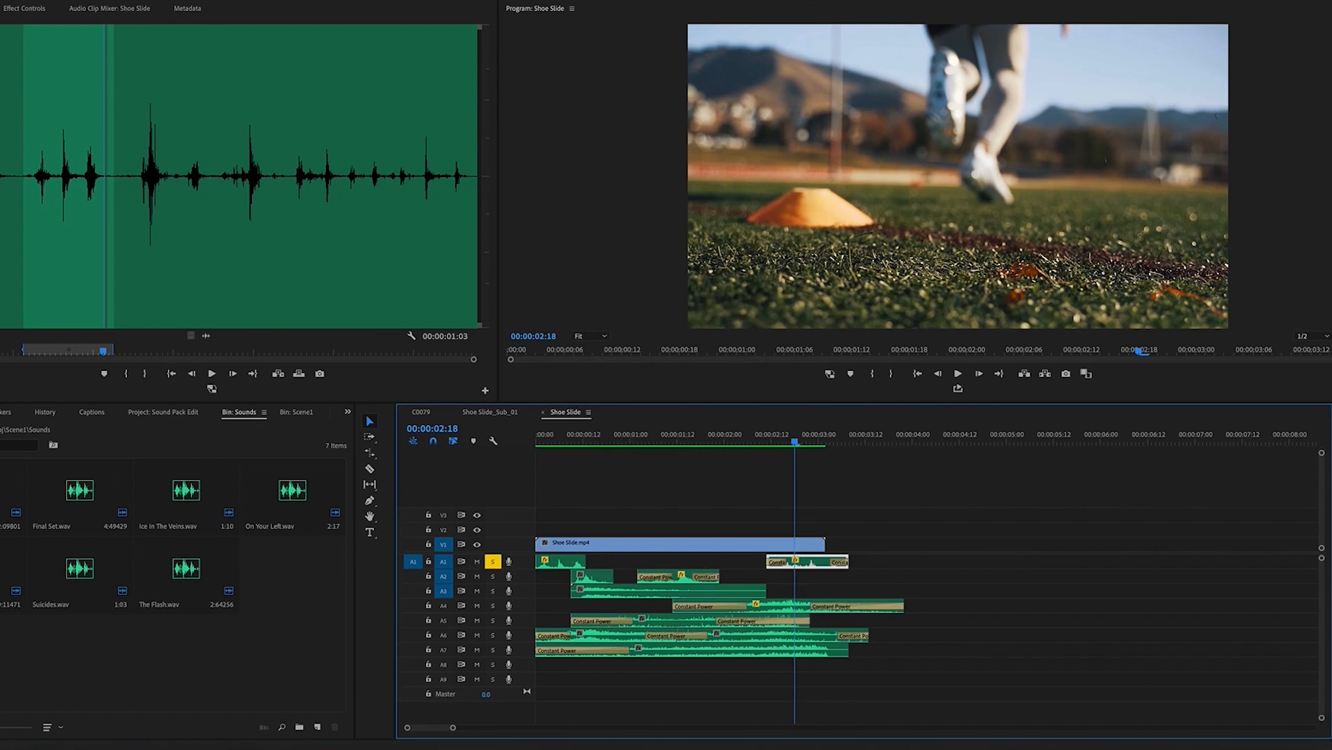
# Step: Play Suicides.wav in the source and mark in and out points around its quieter footsteps, spanning 00:00:01:07
pyautogui.hotkey('shift', '2')
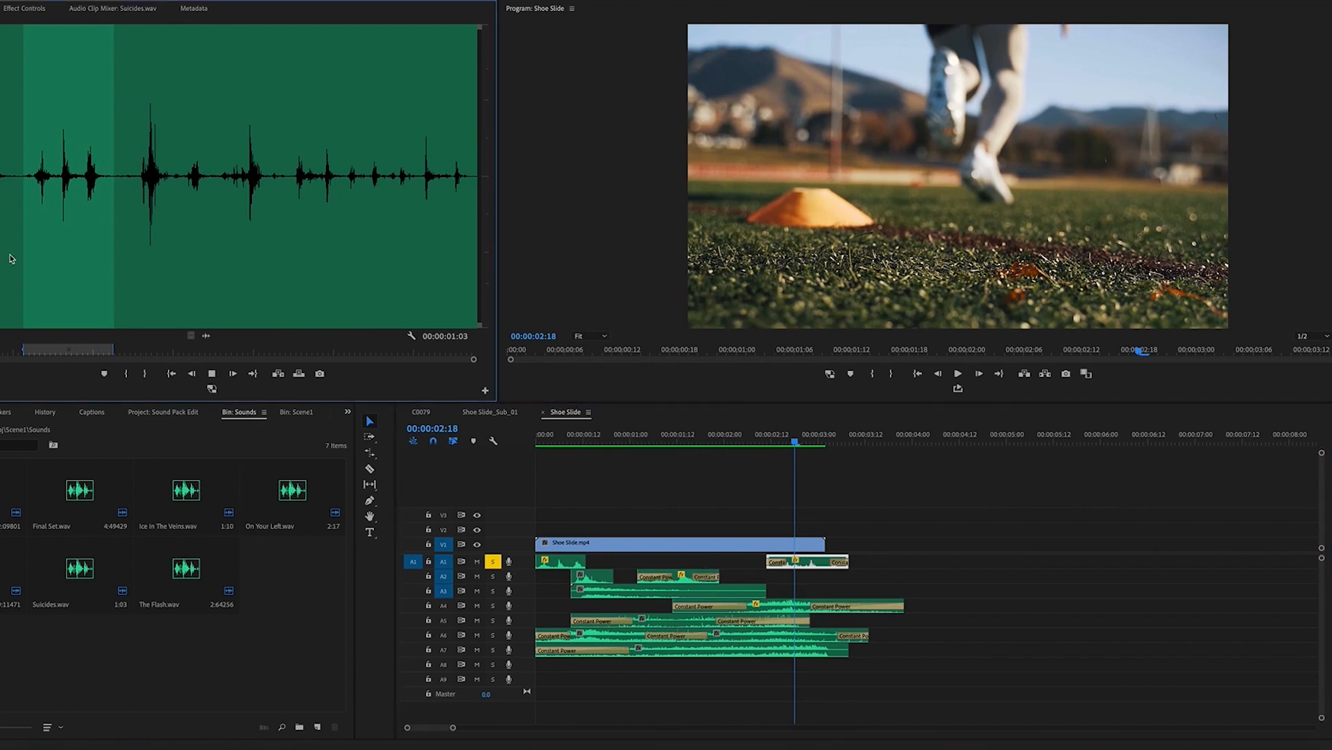
pyautogui.press('space')
pyautogui.click(287, 172)
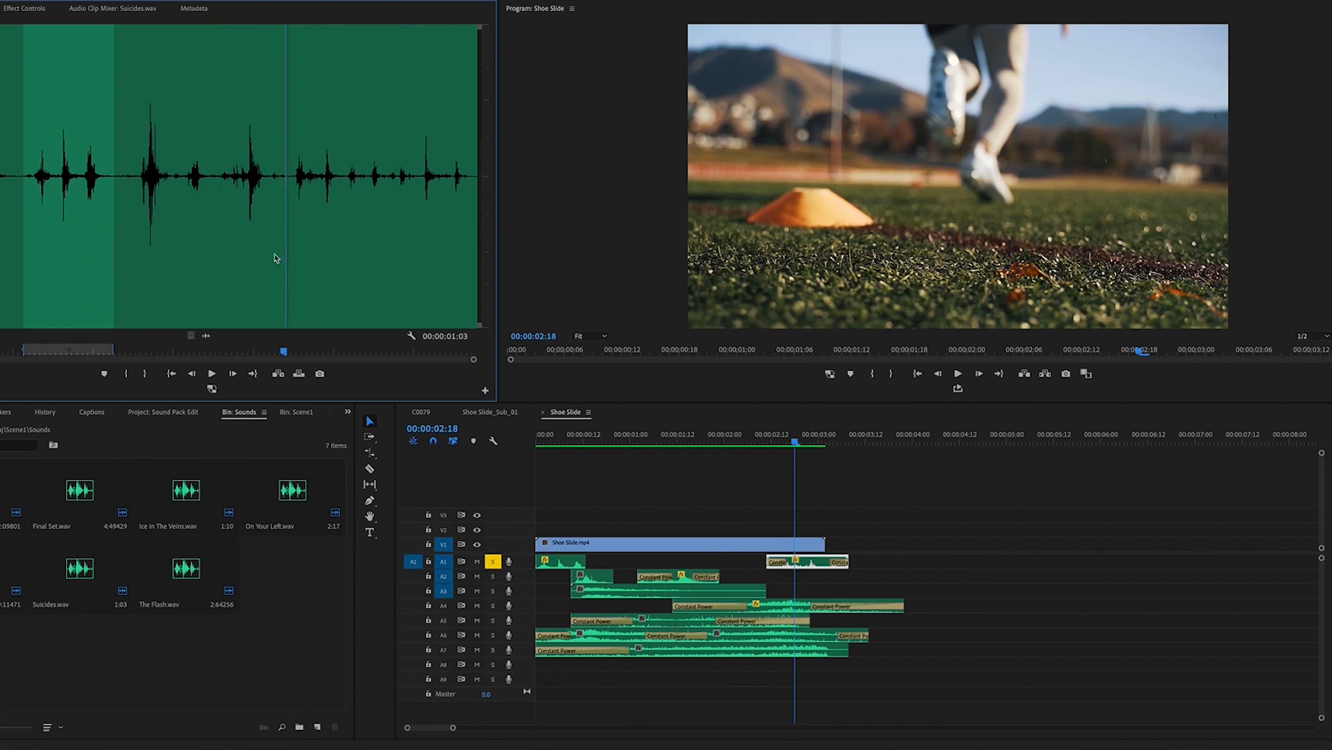
pyautogui.press('i')
pyautogui.moveTo(327, 192); pyautogui.dragTo(387, 187)
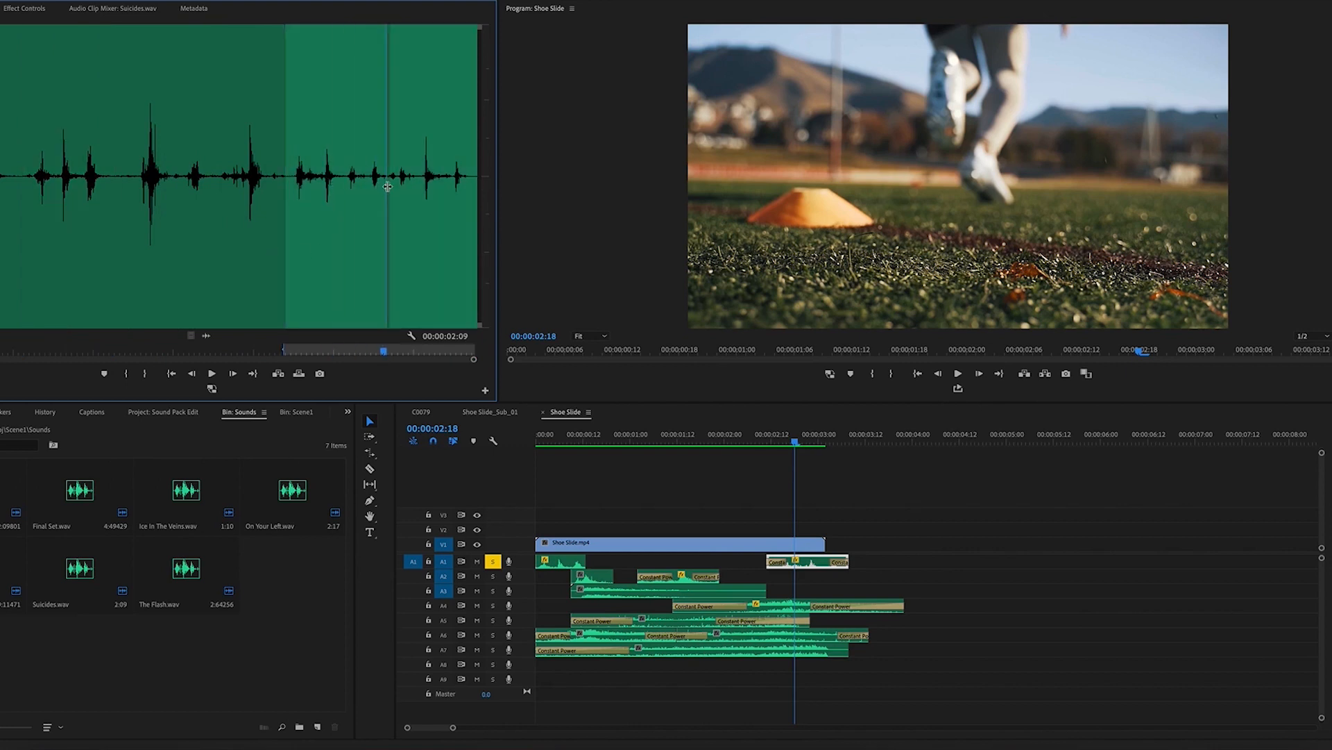
pyautogui.press('o')
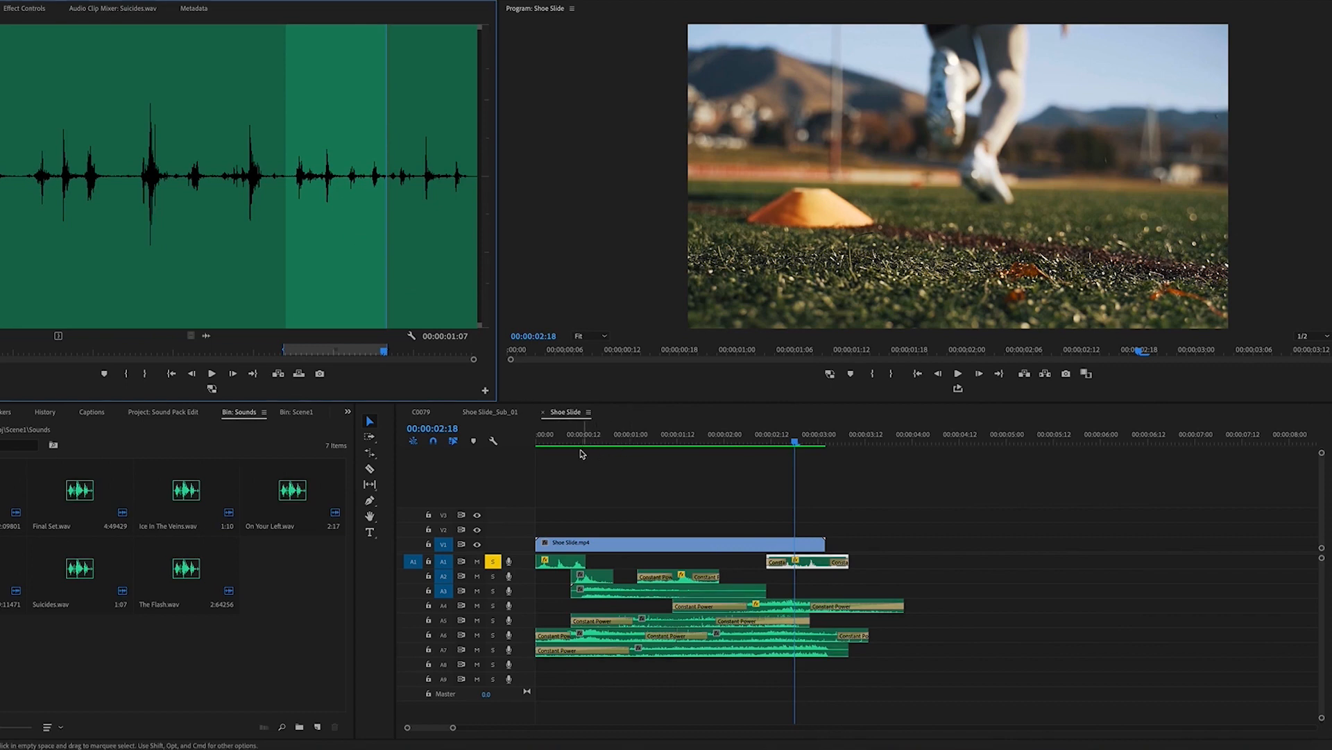
# Step: Solo track A2 instead of A1 and play the sequence from the start to hear it alone
pyautogui.moveTo(566, 445); pyautogui.dragTo(536, 445)
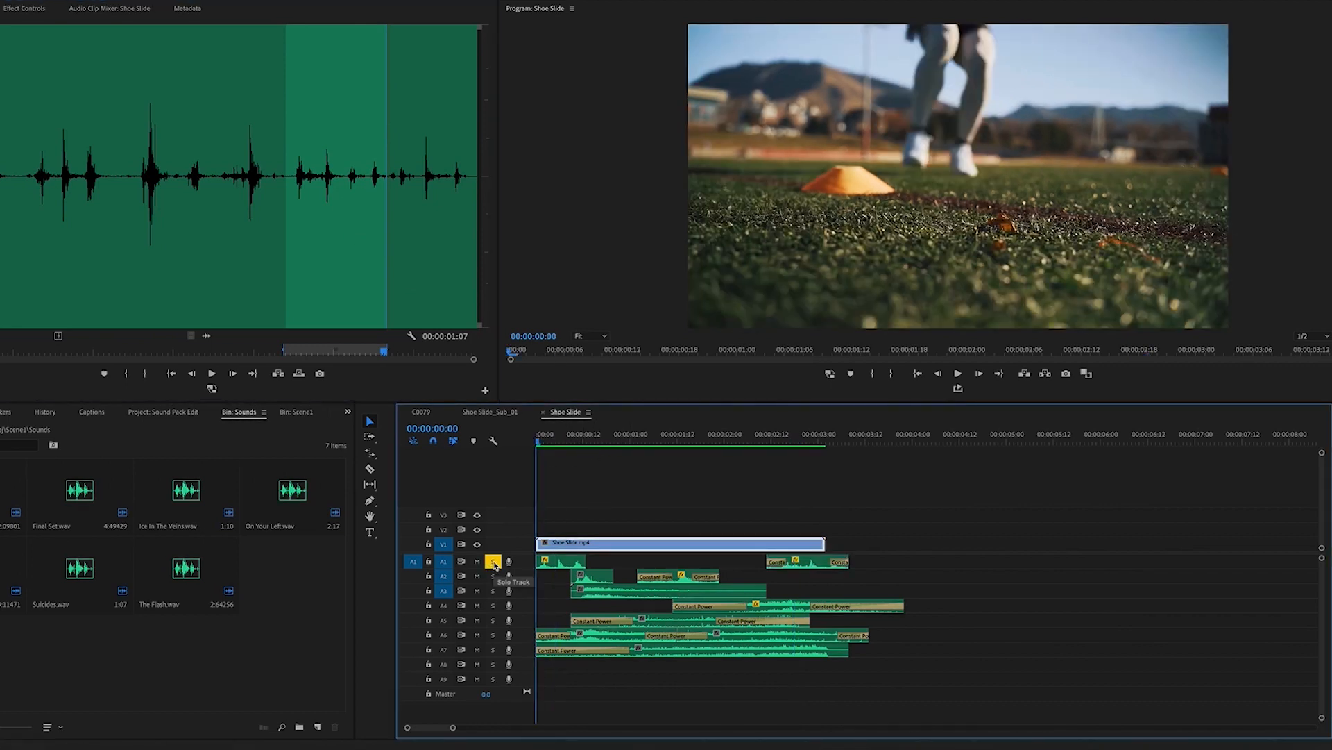
pyautogui.click(491, 562)
pyautogui.click(492, 576)
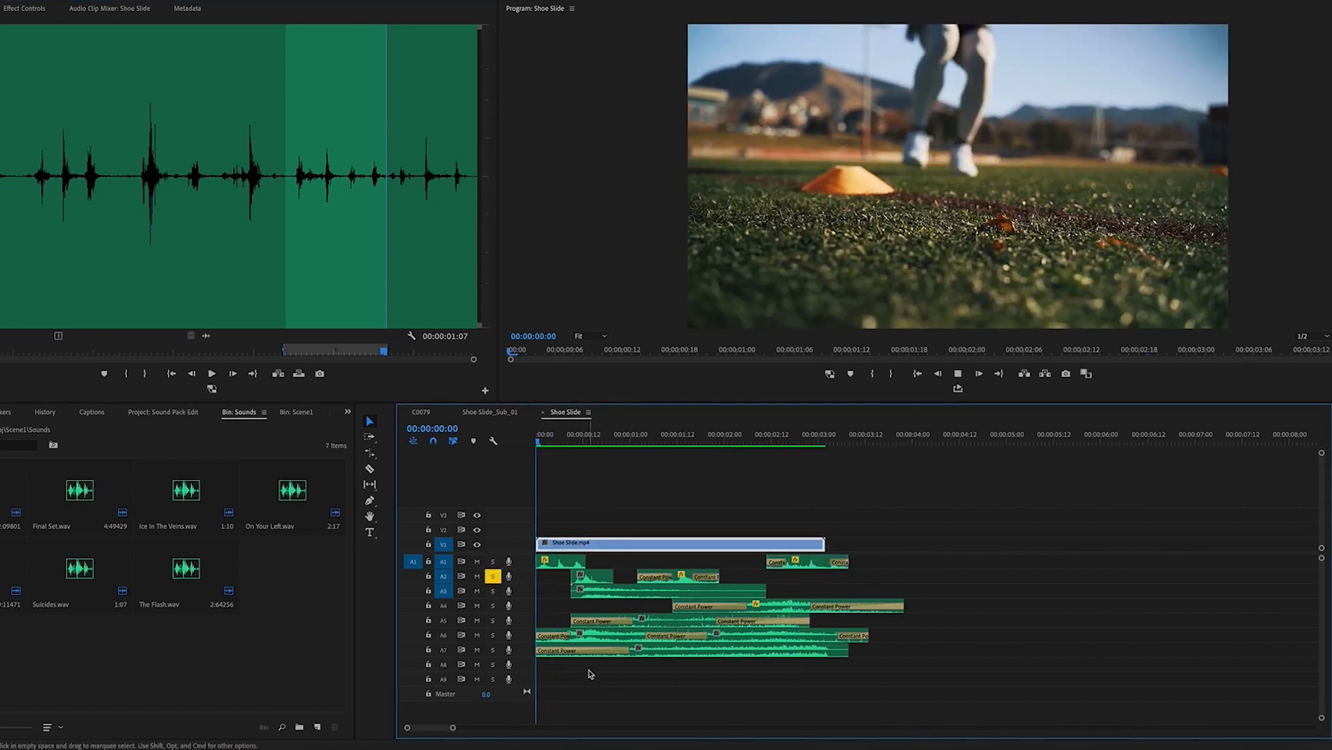
pyautogui.press('space')
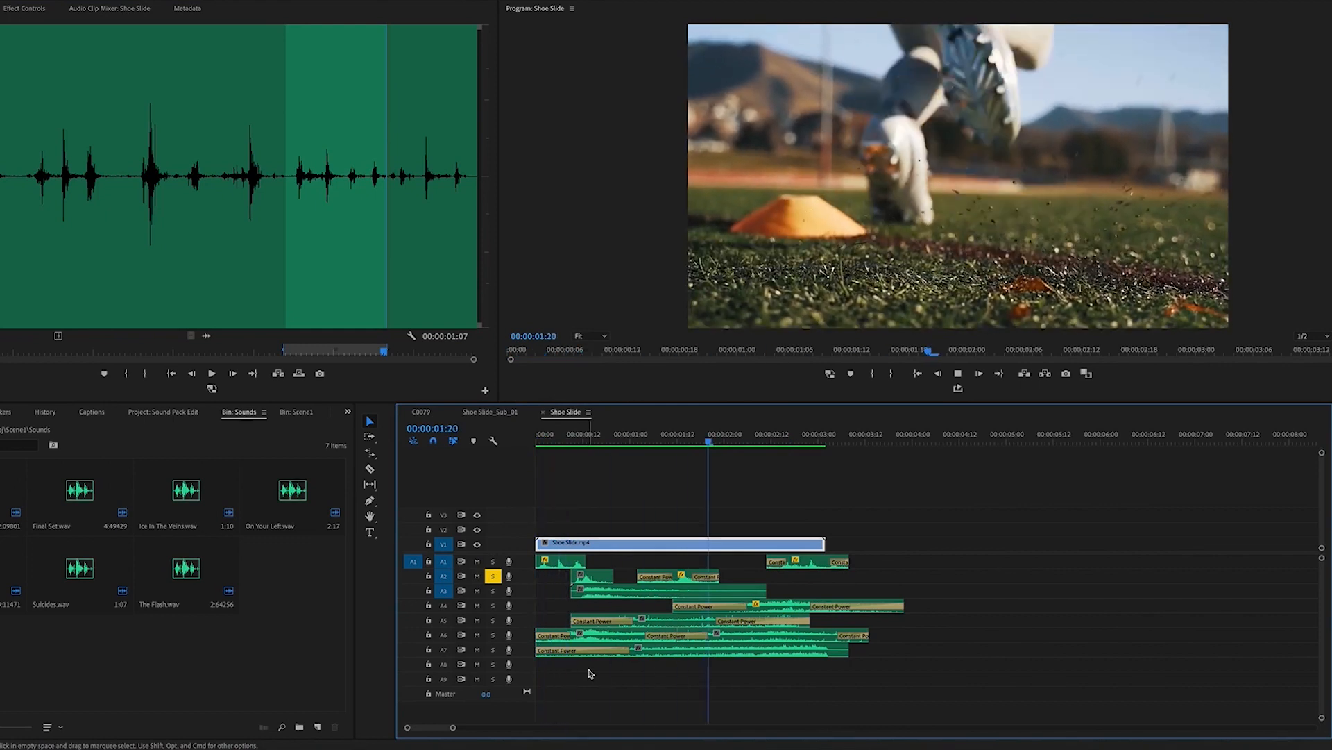
pyautogui.click(590, 437)
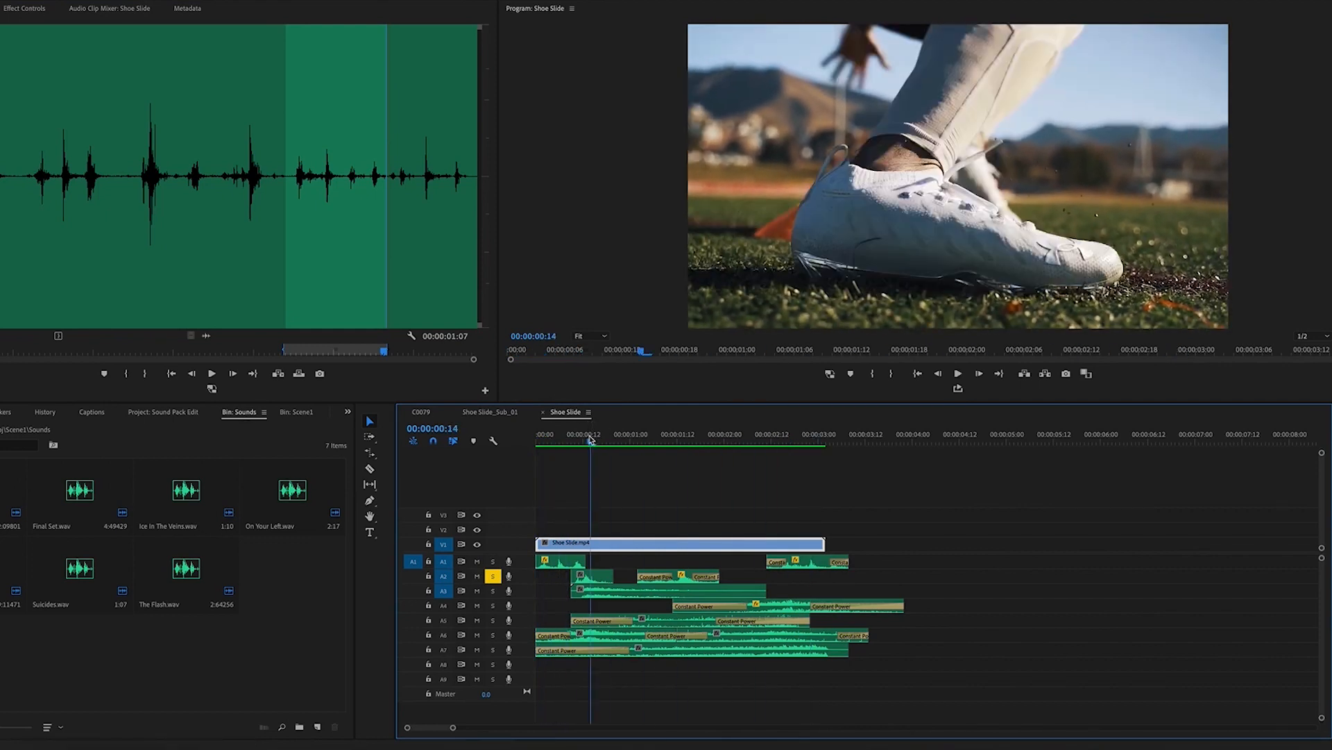
# Step: Play the Suicides.wav source from just before its loudest peak to the start of the marked range
pyautogui.scroll(-2, 136, 177)
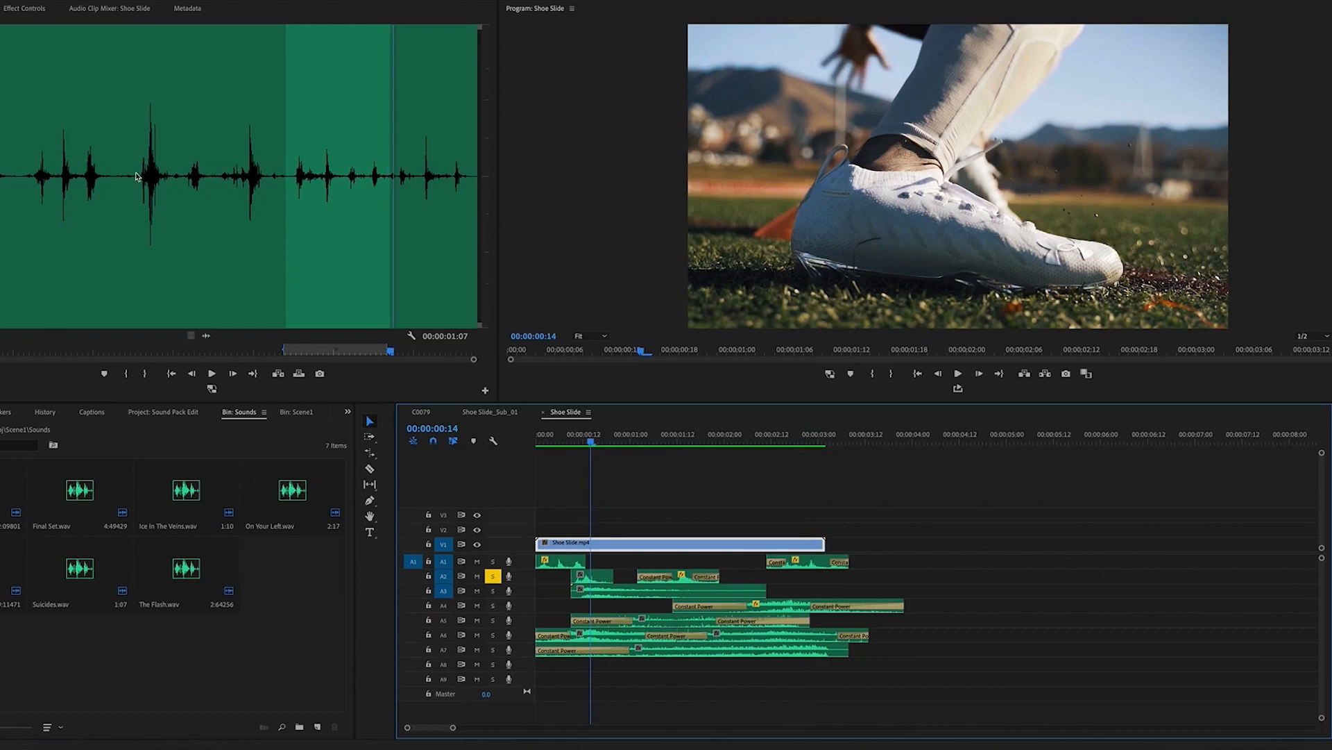
pyautogui.click(134, 171)
pyautogui.press('space')
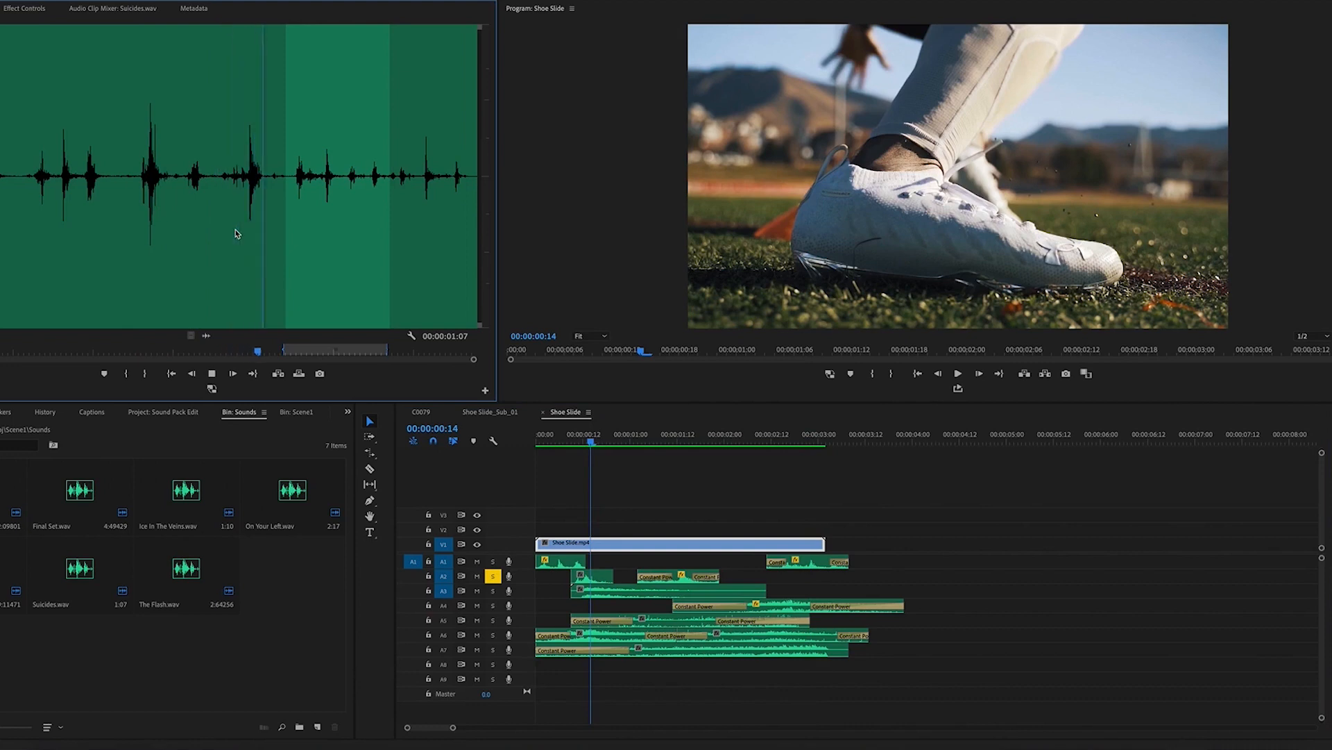
pyautogui.press('space')
# Step: Add track A1 to the soloed A2, play both from the sequence start and return to the beginning
pyautogui.moveTo(565, 437); pyautogui.dragTo(513, 440)
pyautogui.click(494, 561)
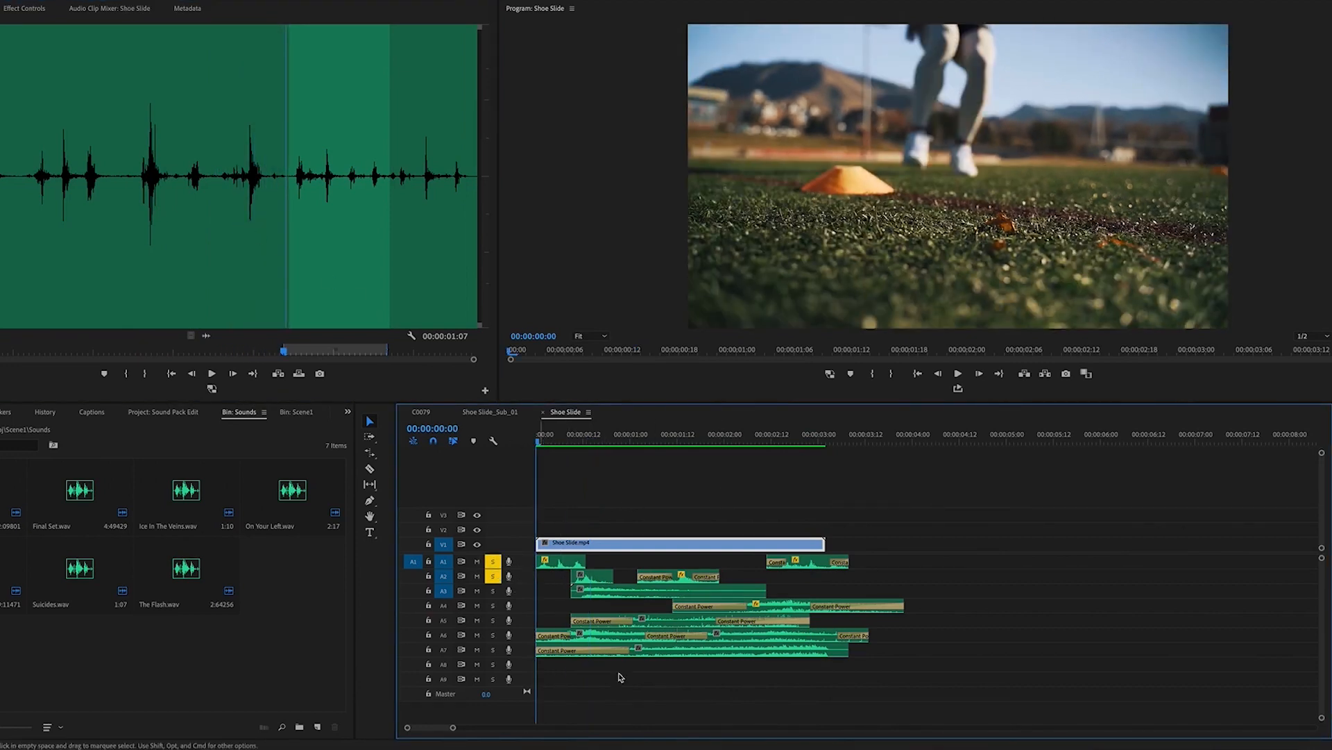
pyautogui.press('space')
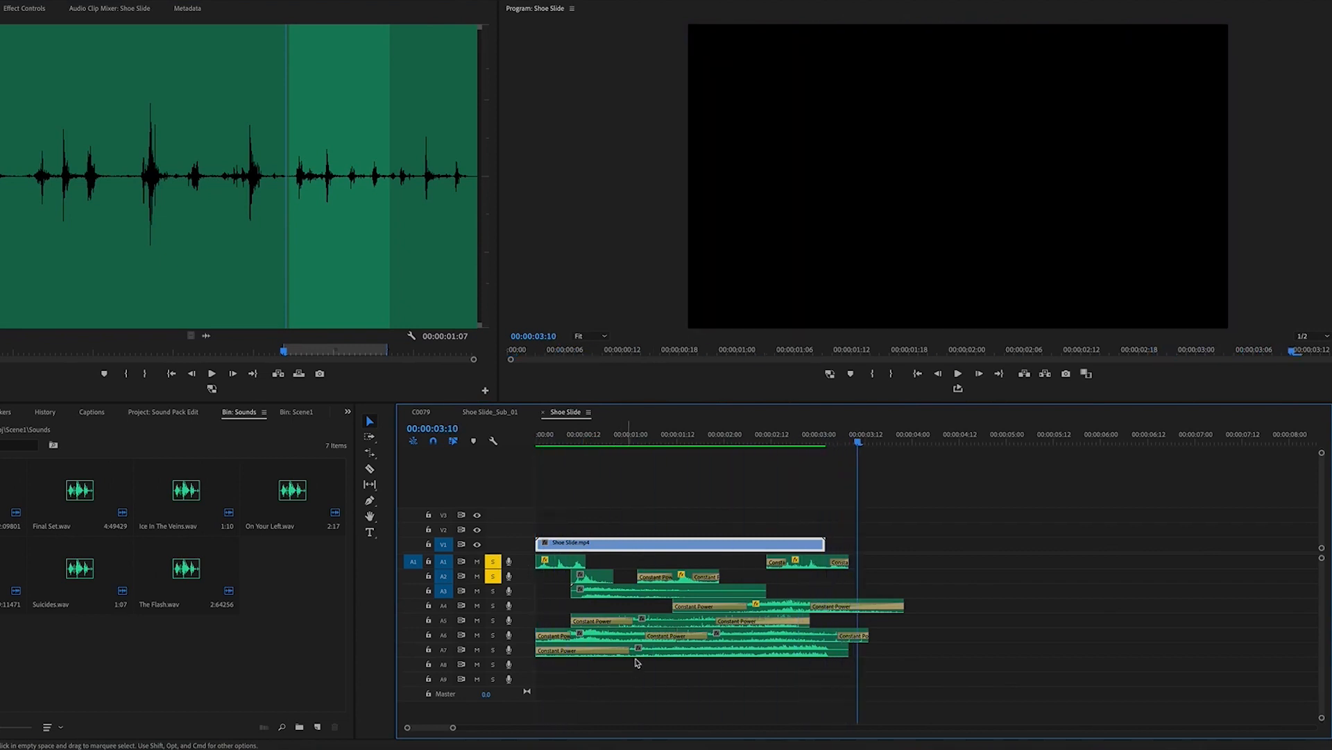
pyautogui.press('Home')
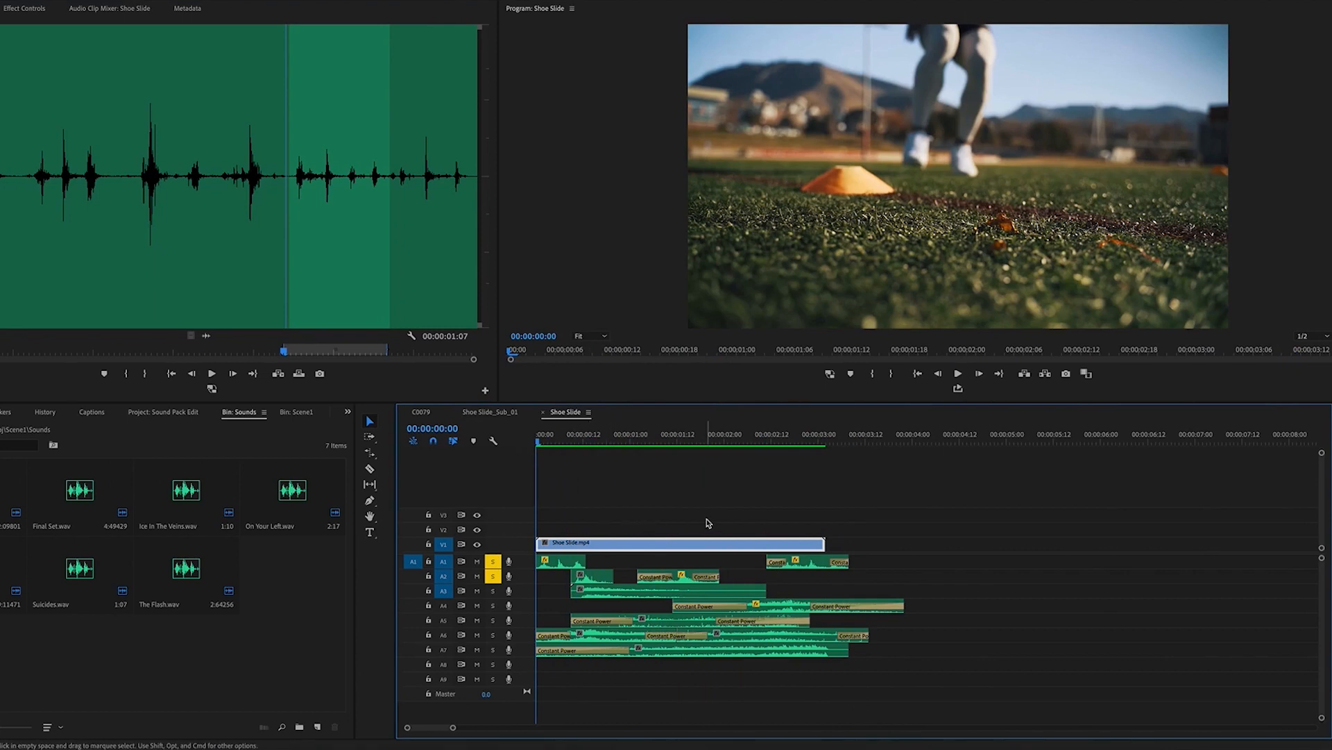
pyautogui.press('Return')
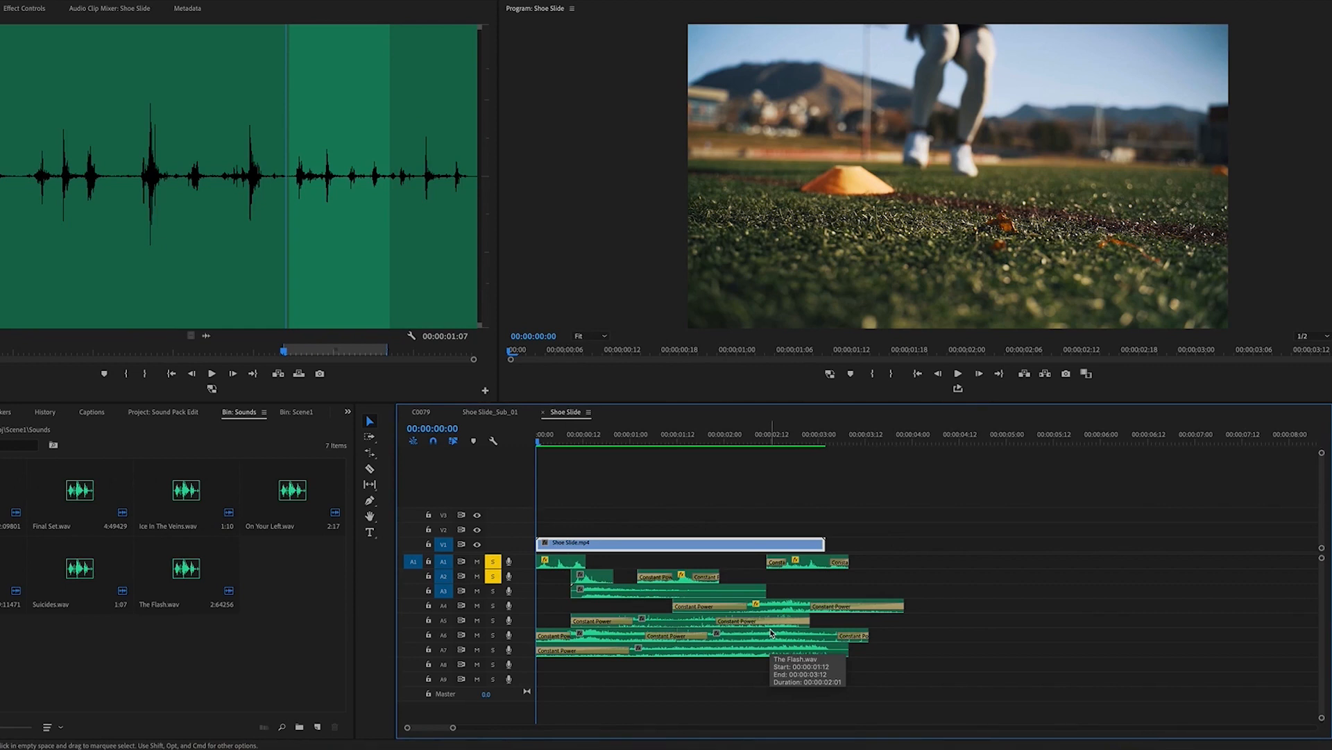
# Step: Solo only track A3 and play it from the start of the sequence twice
pyautogui.click(494, 561)
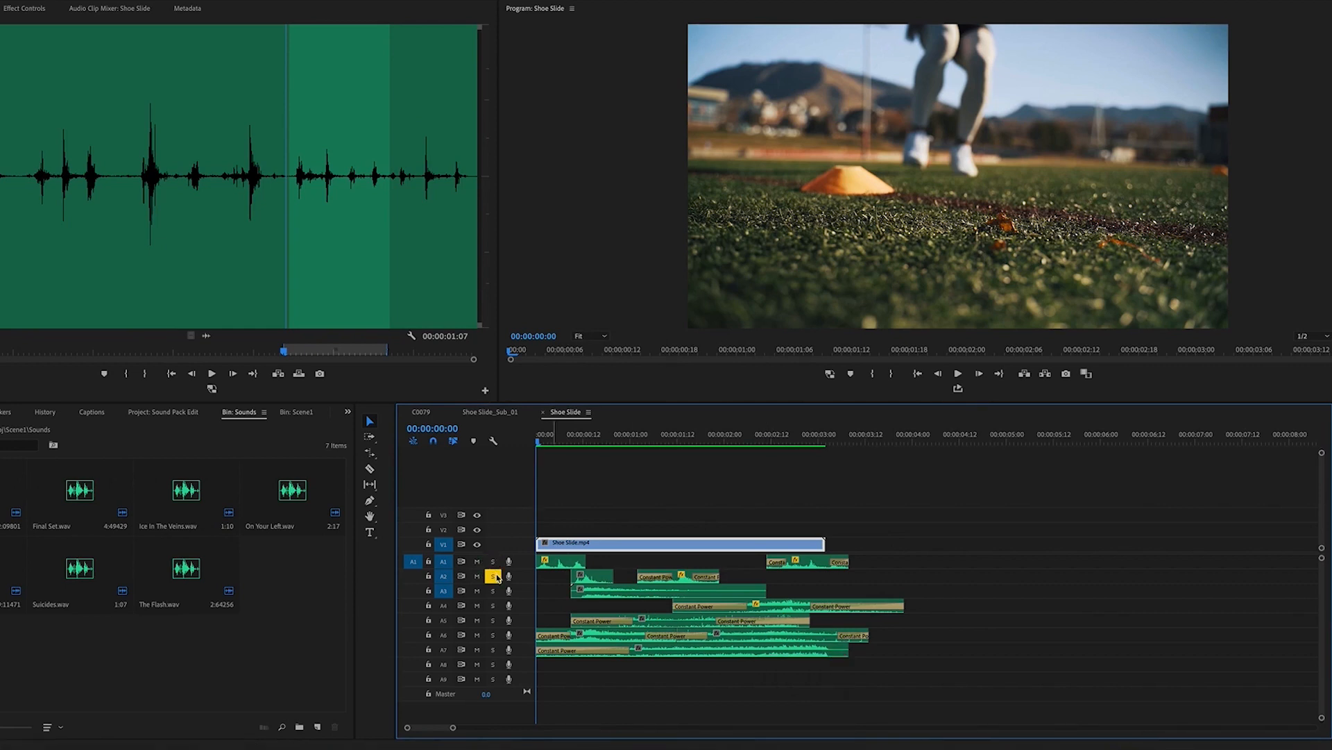
pyautogui.click(492, 576)
pyautogui.click(493, 591)
pyautogui.press('space')
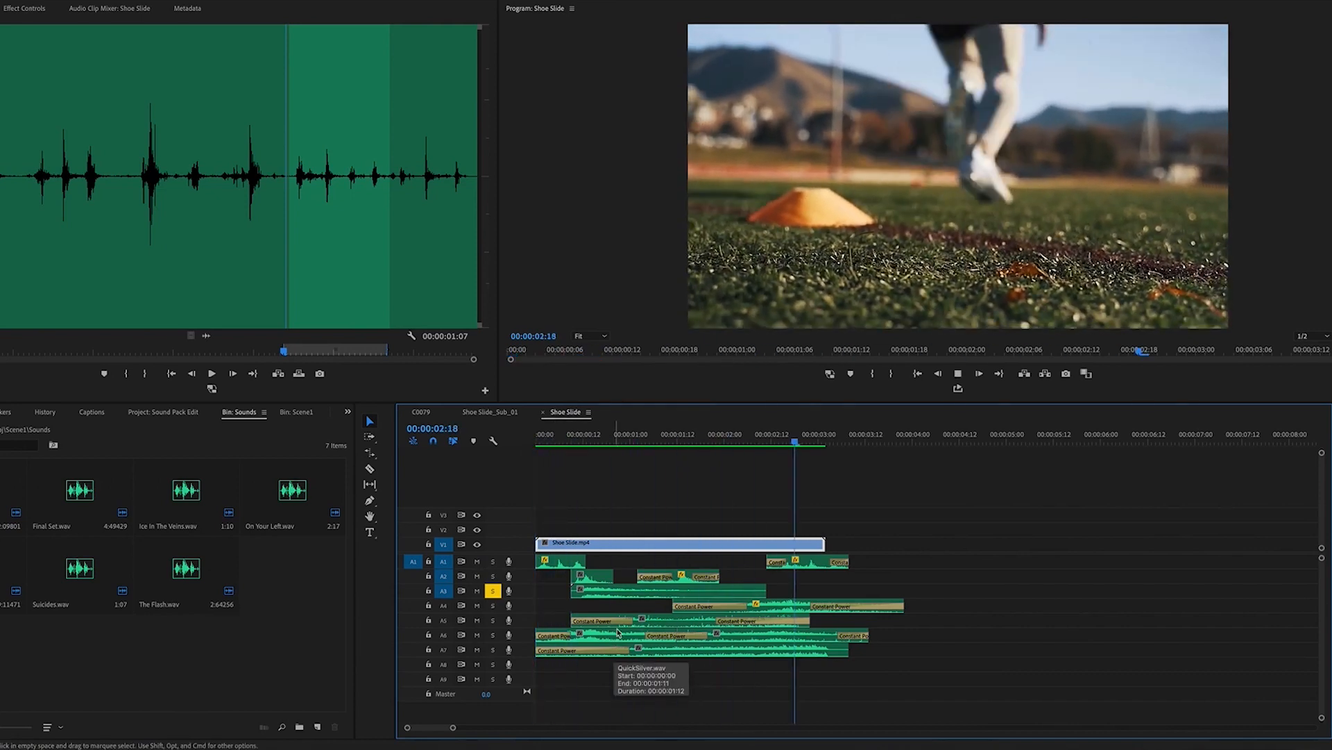
pyautogui.press('space')
pyautogui.moveTo(560, 439); pyautogui.dragTo(536, 438)
pyautogui.press('space')
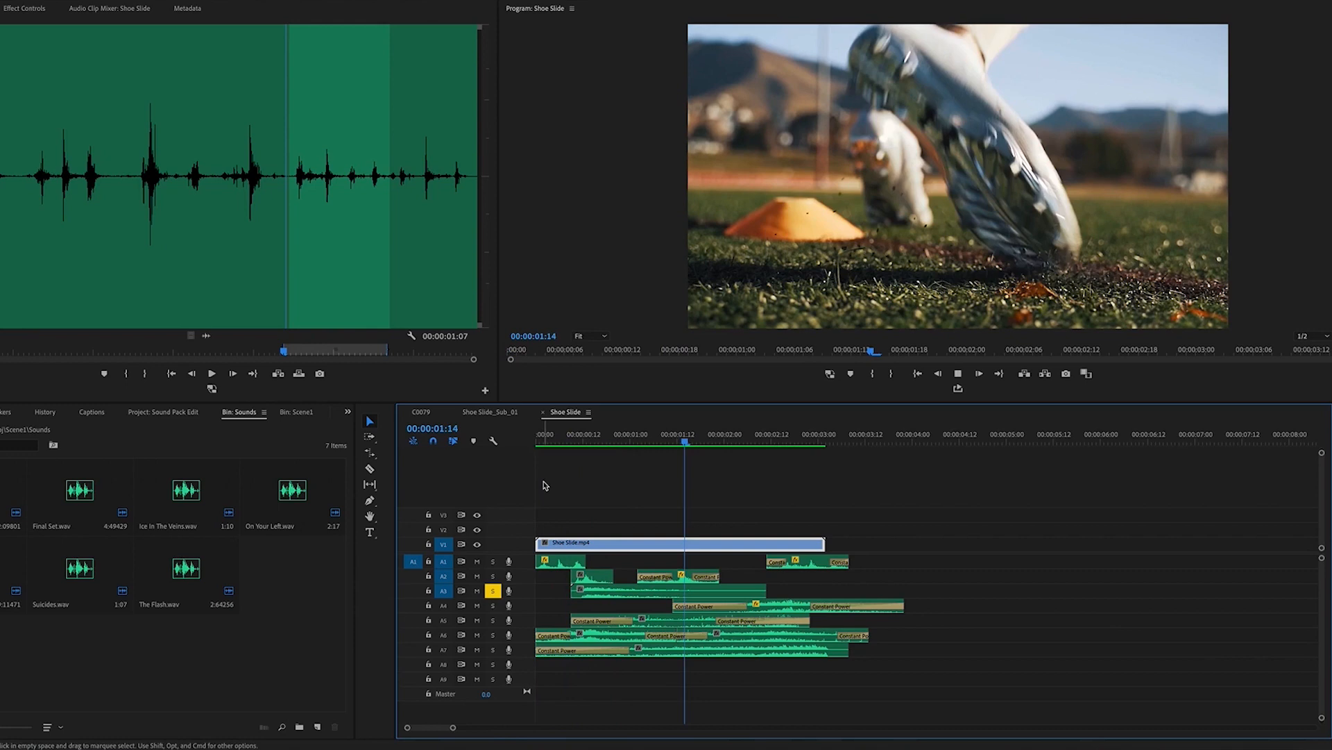
# Step: Solo tracks A1 and A2 together with A3, play the combination from the start and return the playhead to 00:00:00:00
pyautogui.moveTo(586, 439); pyautogui.dragTo(533, 440)
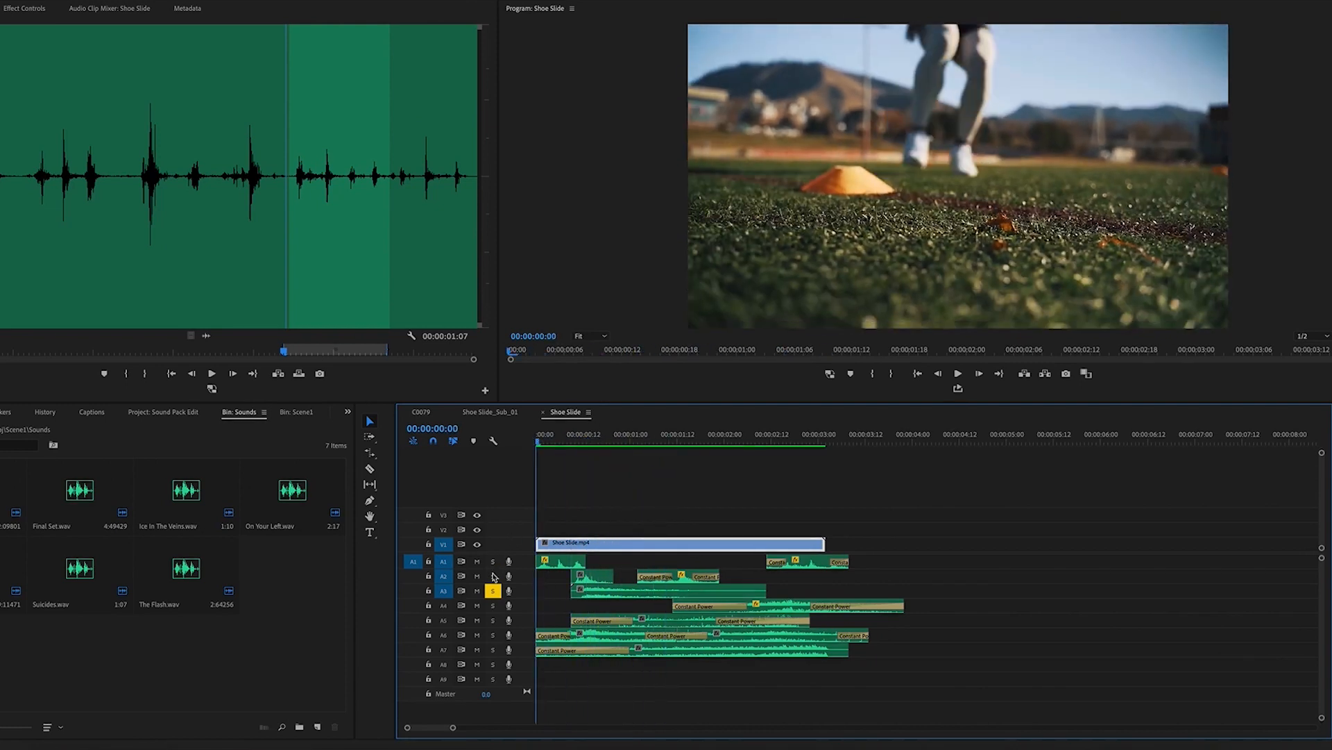
pyautogui.click(493, 576)
pyautogui.click(492, 561)
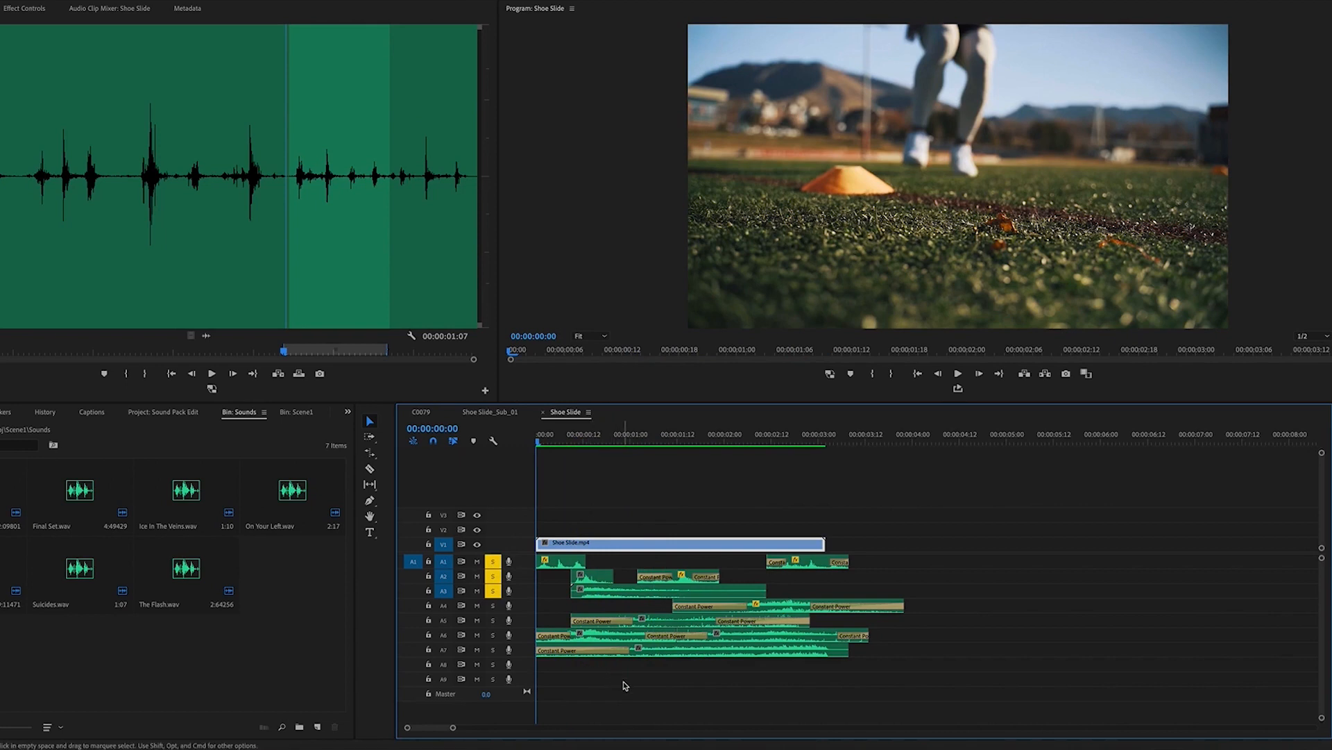
pyautogui.press('space')
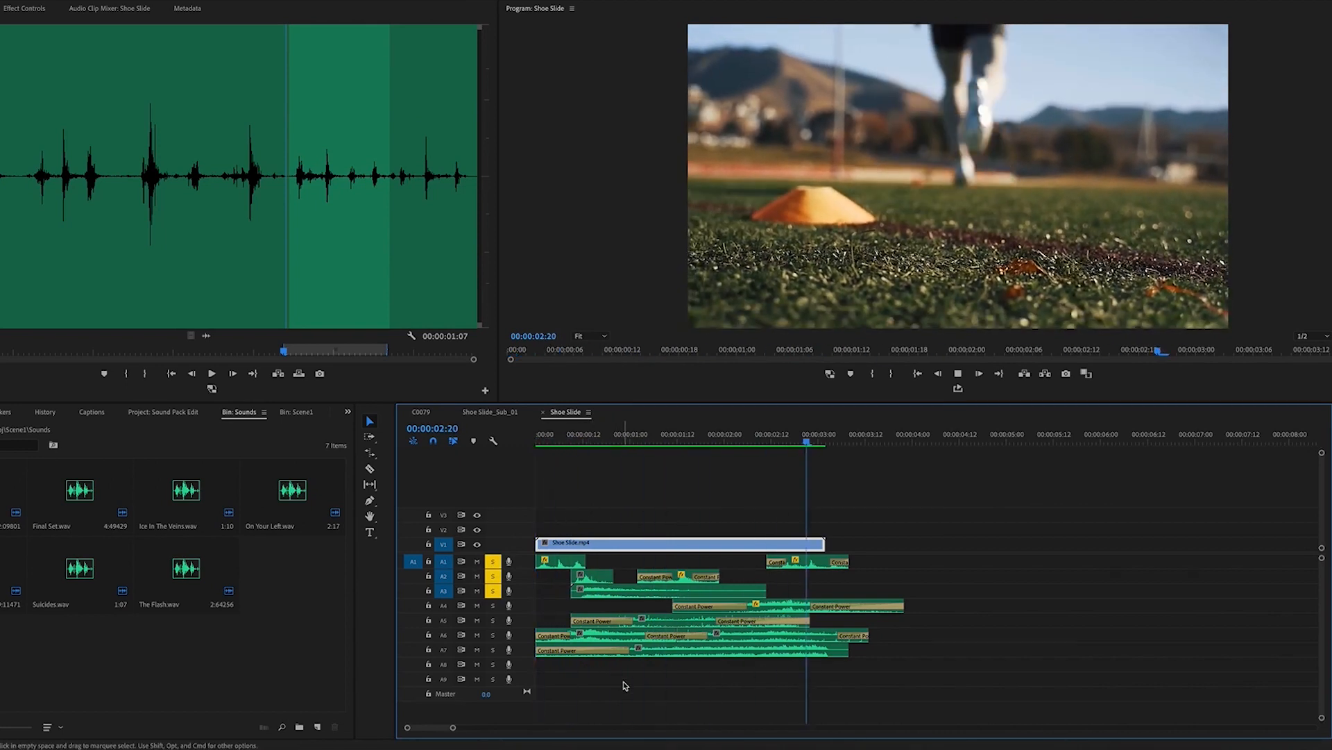
pyautogui.press('space')
pyautogui.moveTo(549, 442); pyautogui.dragTo(533, 478)
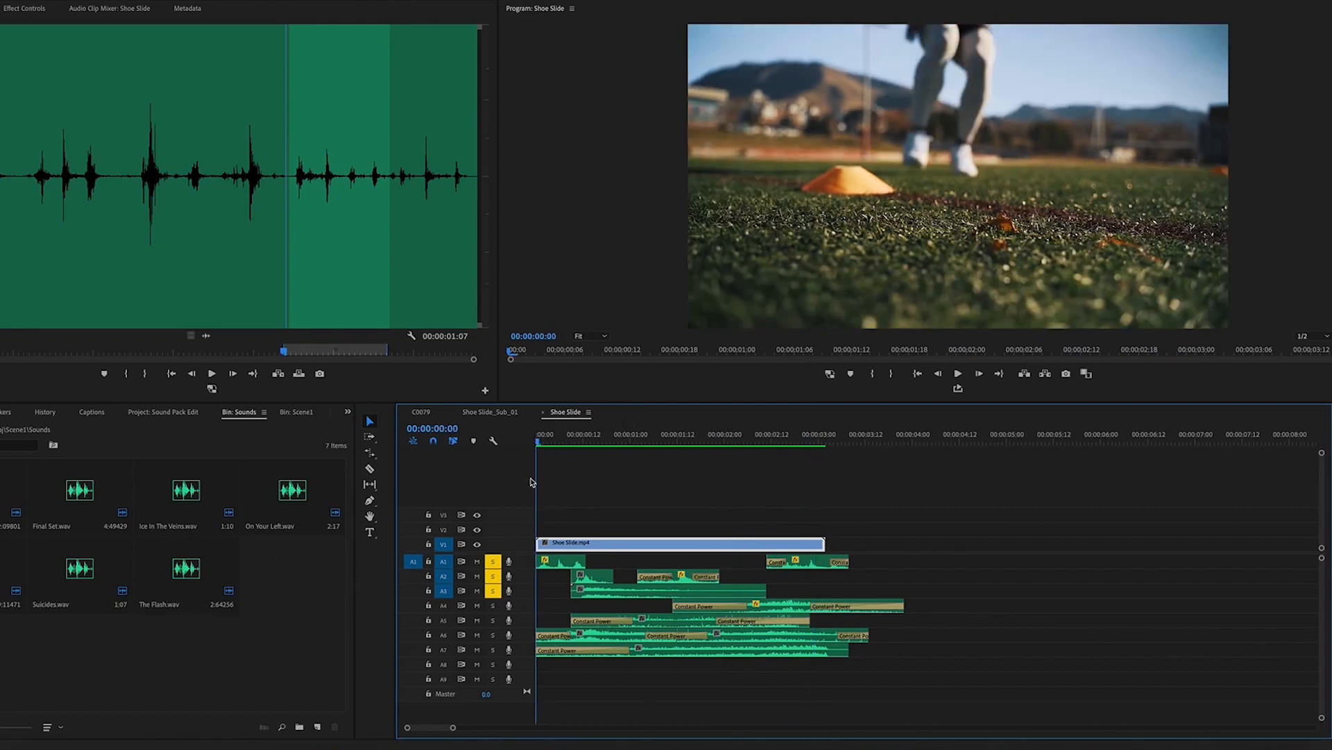
# Step: Solo only track A4, play it from the start of the sequence and return the playhead to 00:00:00:00
pyautogui.click(493, 561)
pyautogui.click(492, 576)
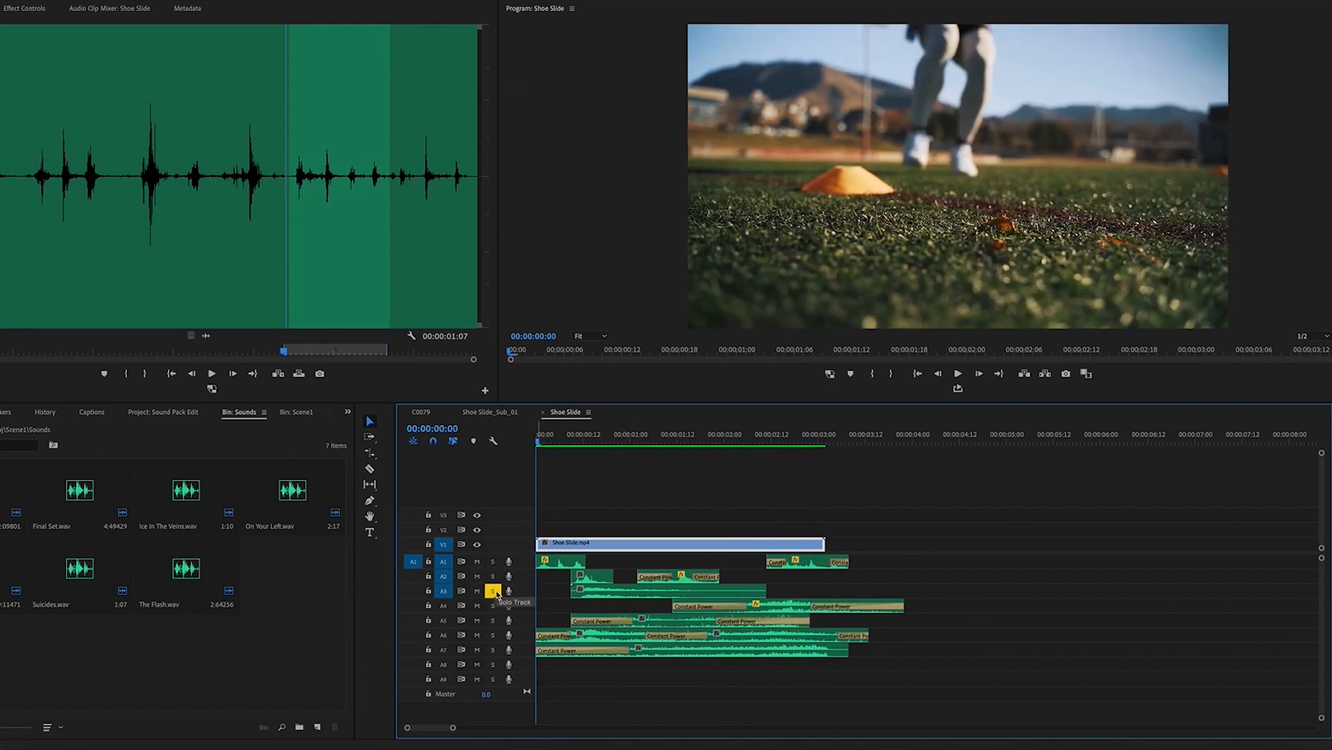
pyautogui.click(492, 591)
pyautogui.click(494, 606)
pyautogui.press('space')
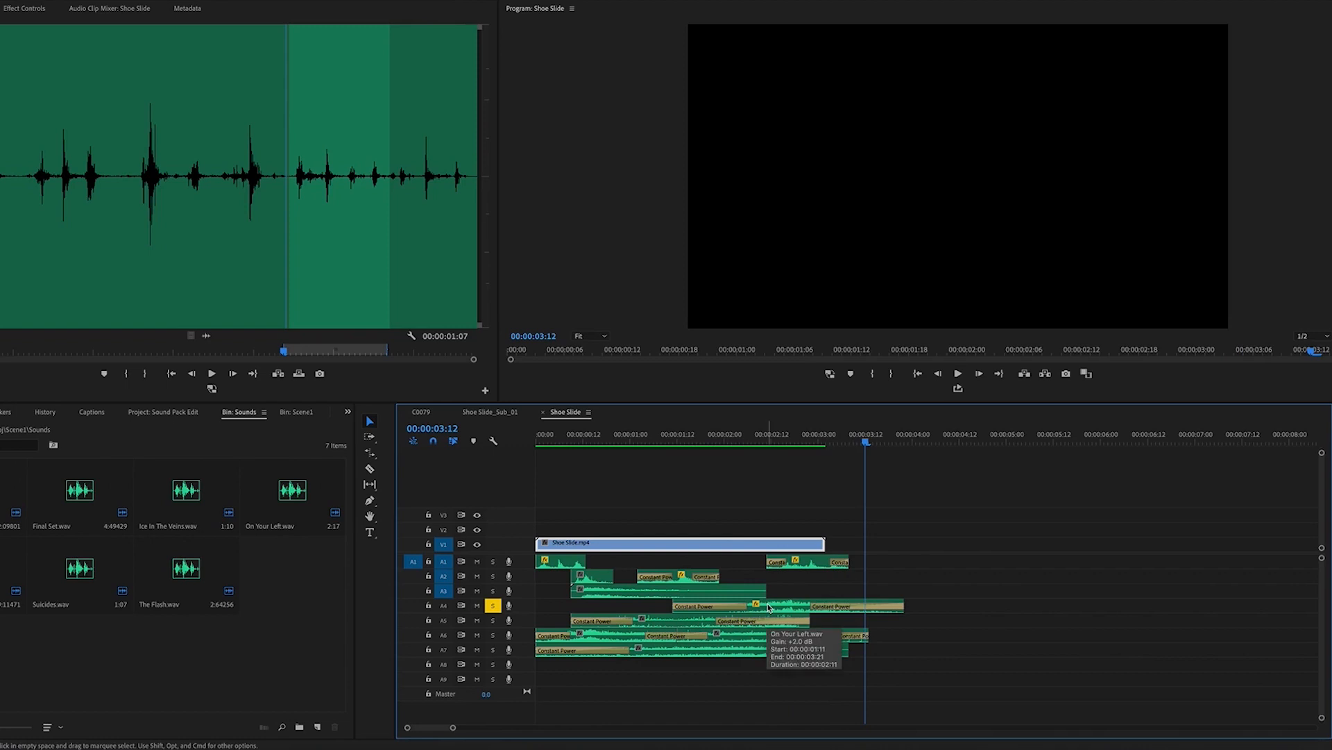
pyautogui.moveTo(723, 445); pyautogui.dragTo(514, 538)
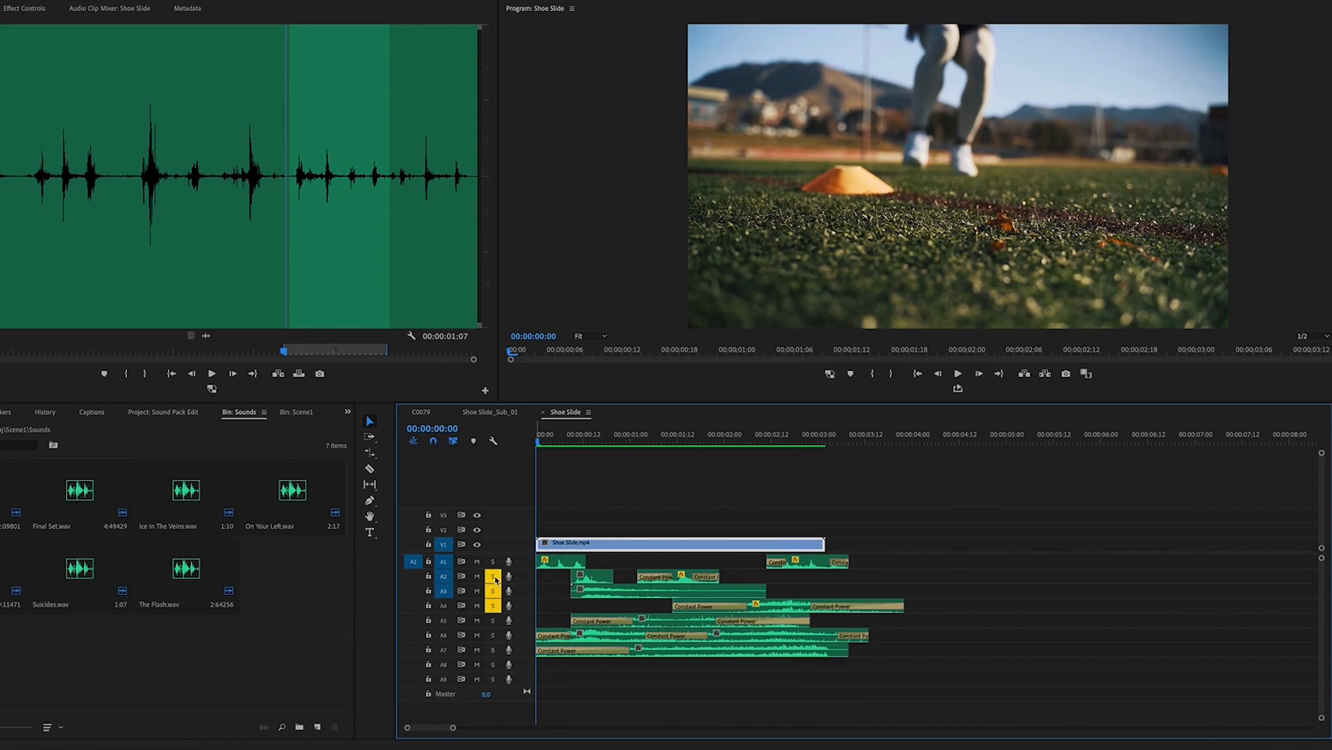
# Step: Play tracks A1, A2 and A3 soloed together with A4, and return the playhead to the sequence start
pyautogui.click(493, 562)
pyautogui.press('space')
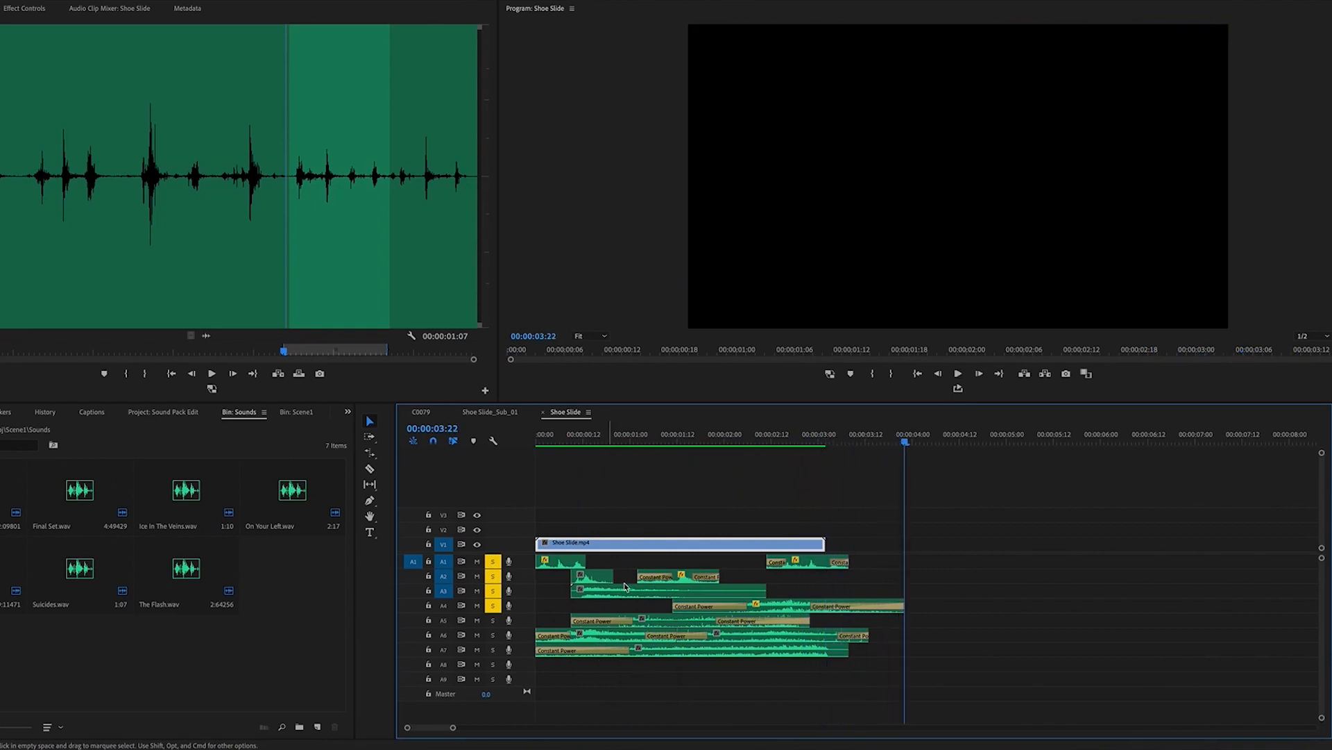
pyautogui.press('Home')
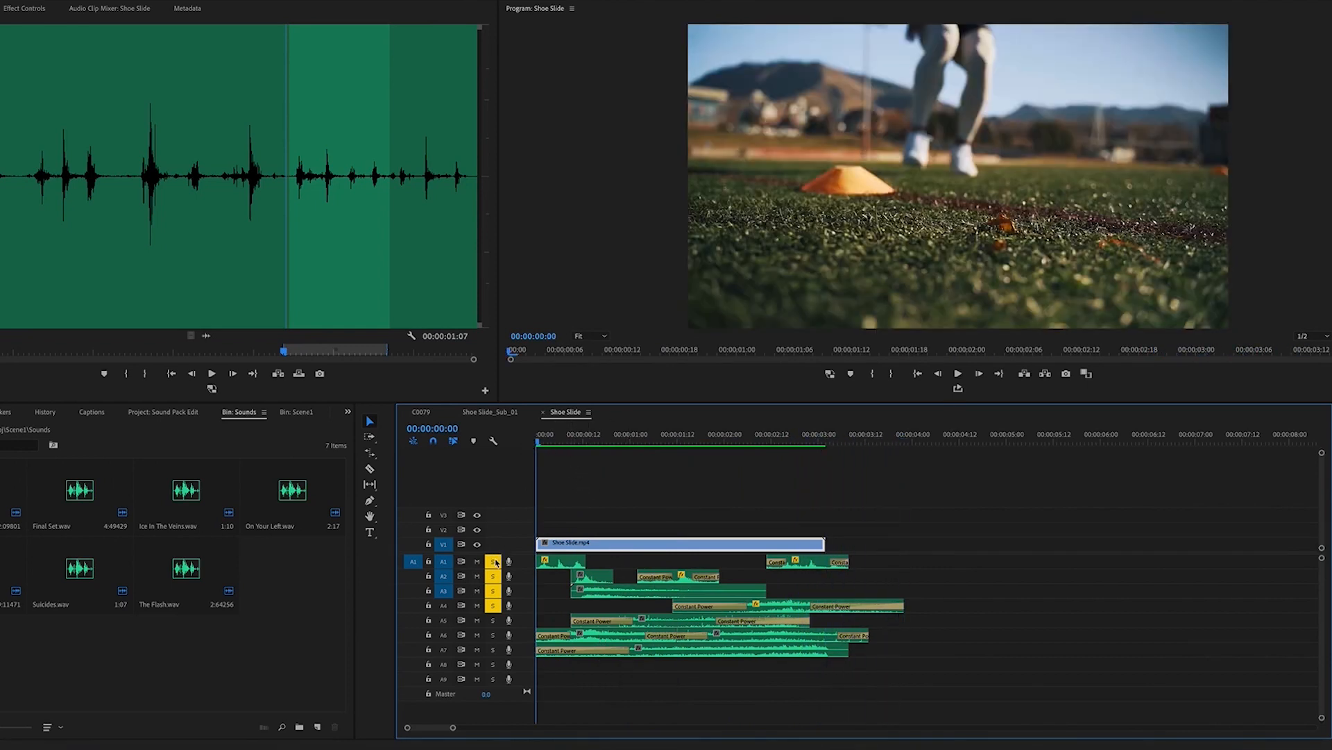
# Step: Solo only track A5 and play it from the start of the sequence
pyautogui.click(496, 562)
pyautogui.click(493, 576)
pyautogui.click(494, 591)
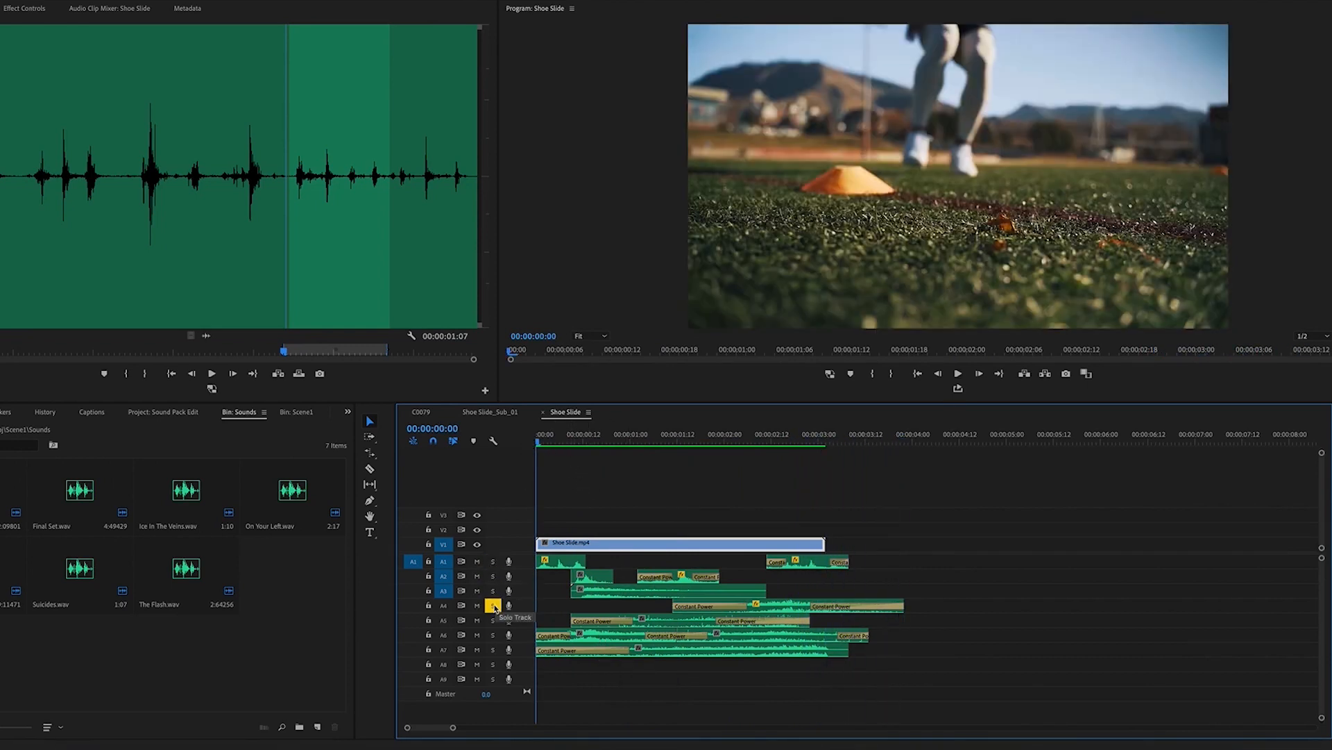
pyautogui.click(493, 605)
pyautogui.click(493, 619)
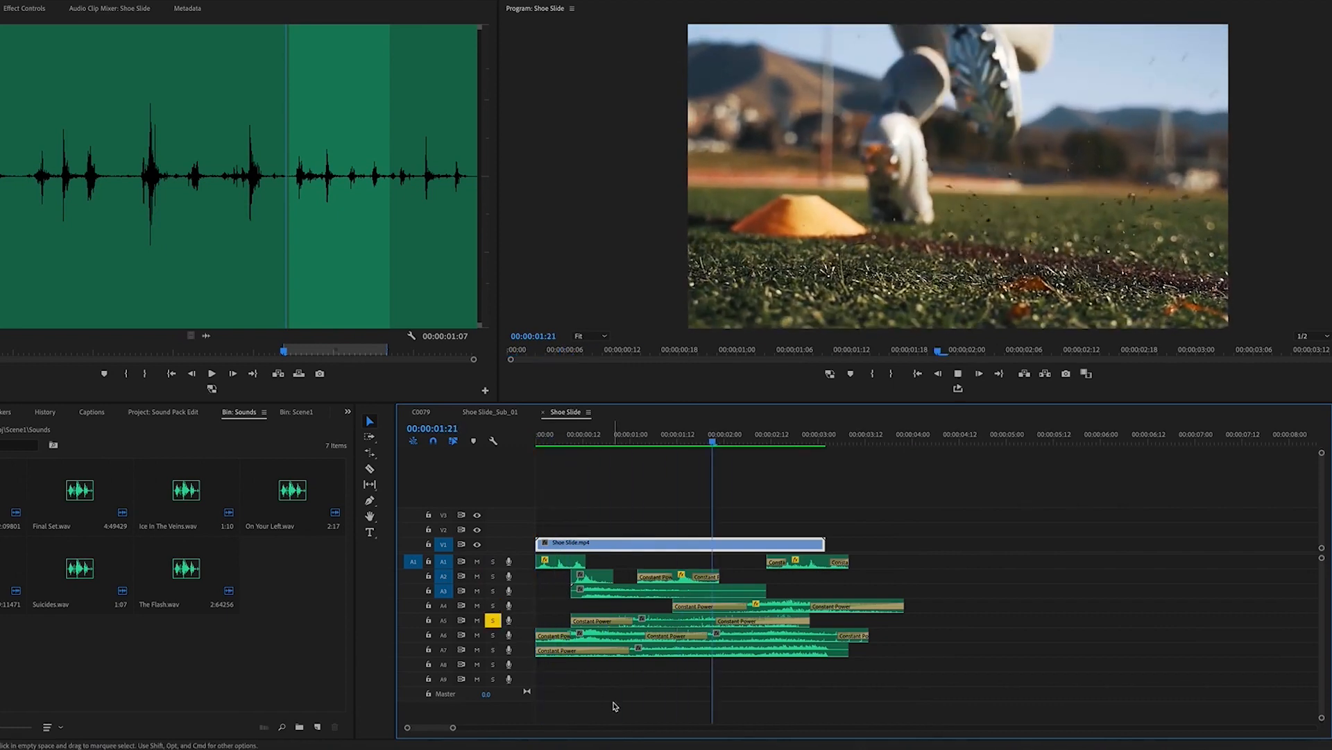
pyautogui.press('space')
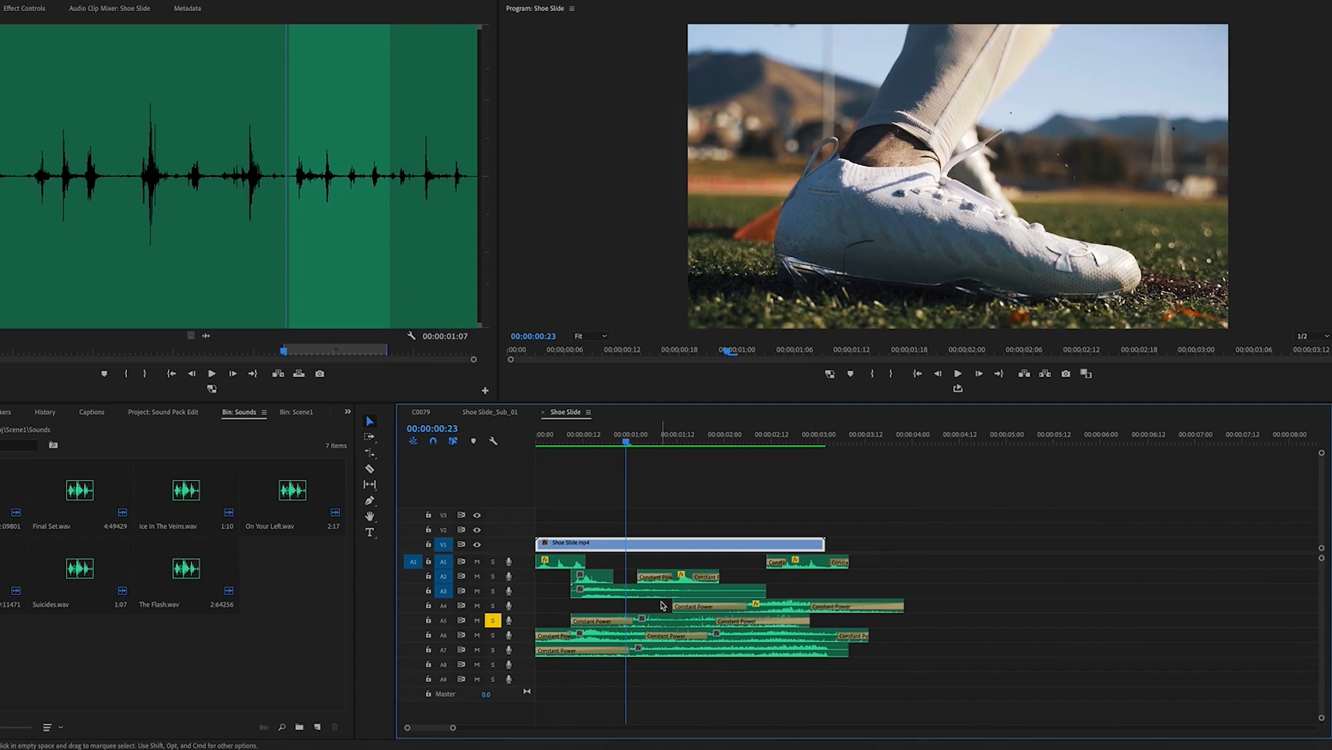
# Step: Scrub the sequence from 00:00:00:11 to 00:00:01:21 and play the soloed A5 from there
pyautogui.click(579, 443)
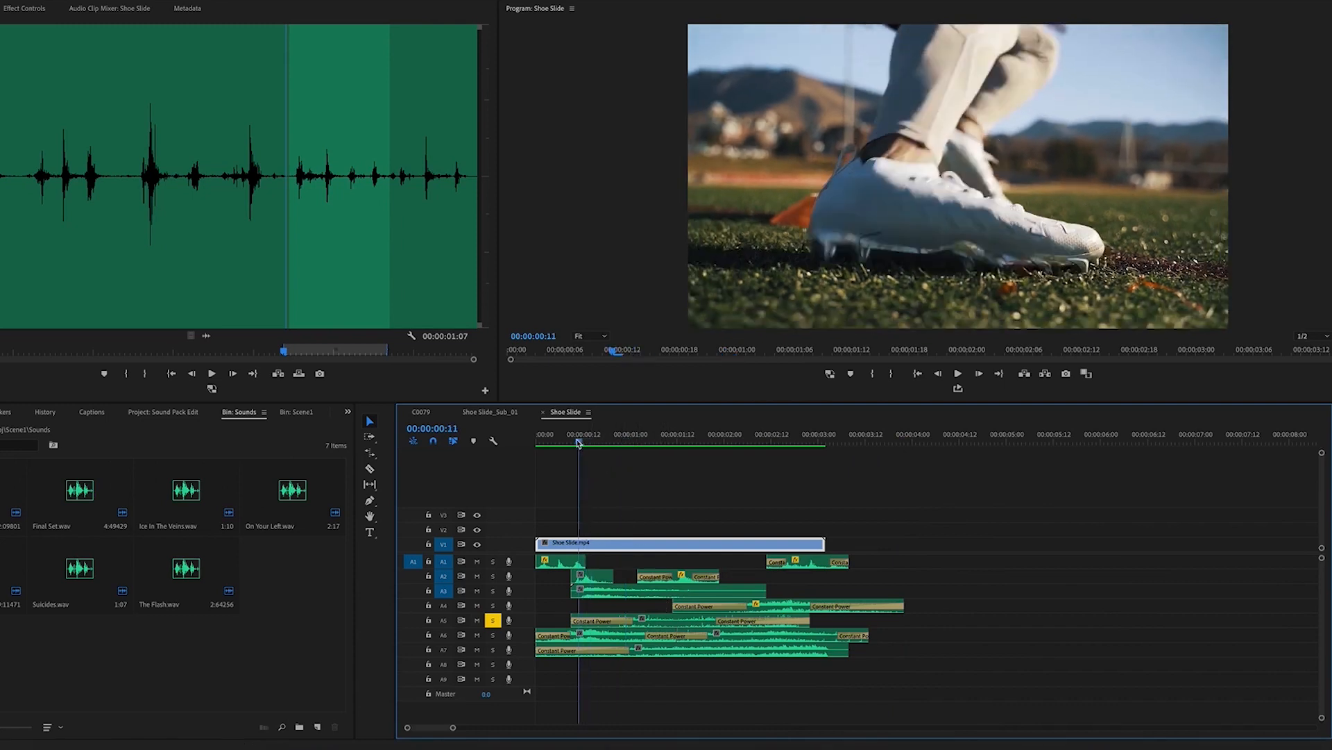
pyautogui.moveTo(579, 443); pyautogui.dragTo(580, 443)
pyautogui.moveTo(580, 449); pyautogui.dragTo(628, 465)
pyautogui.moveTo(646, 468); pyautogui.dragTo(724, 477)
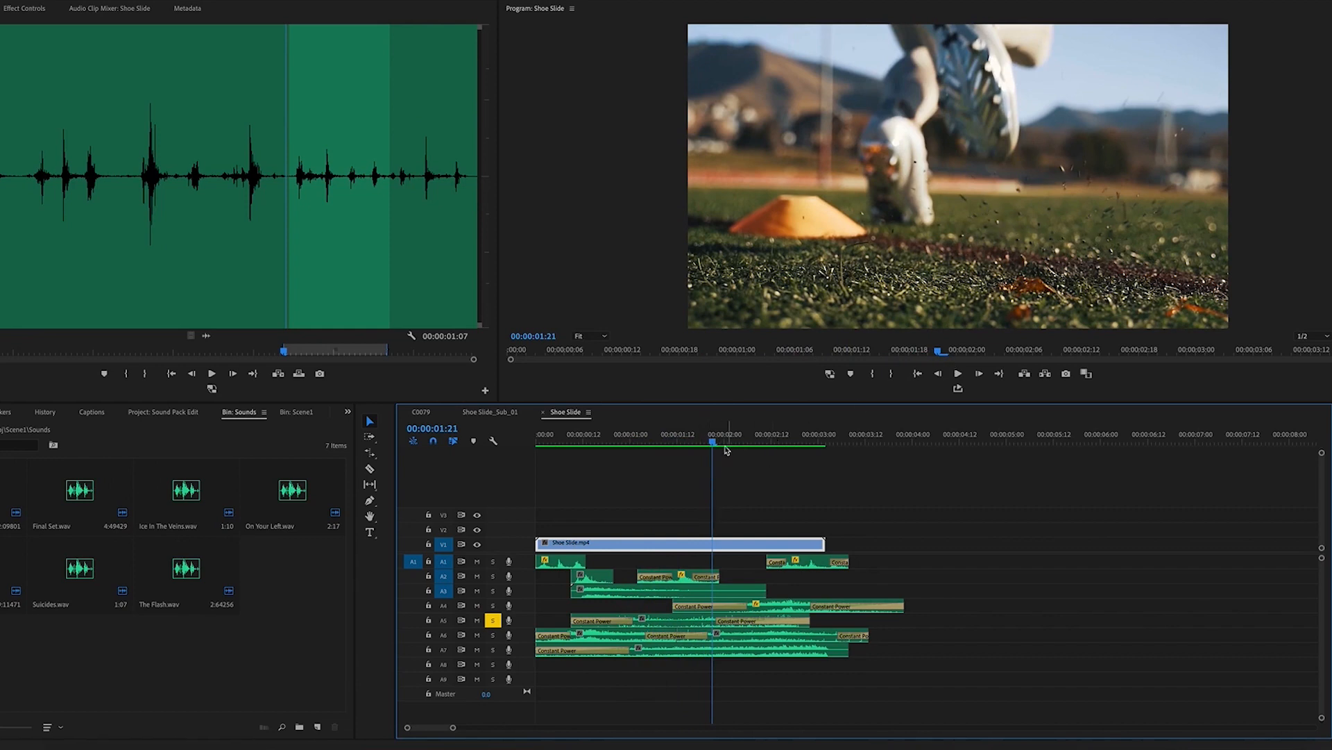
pyautogui.press('space')
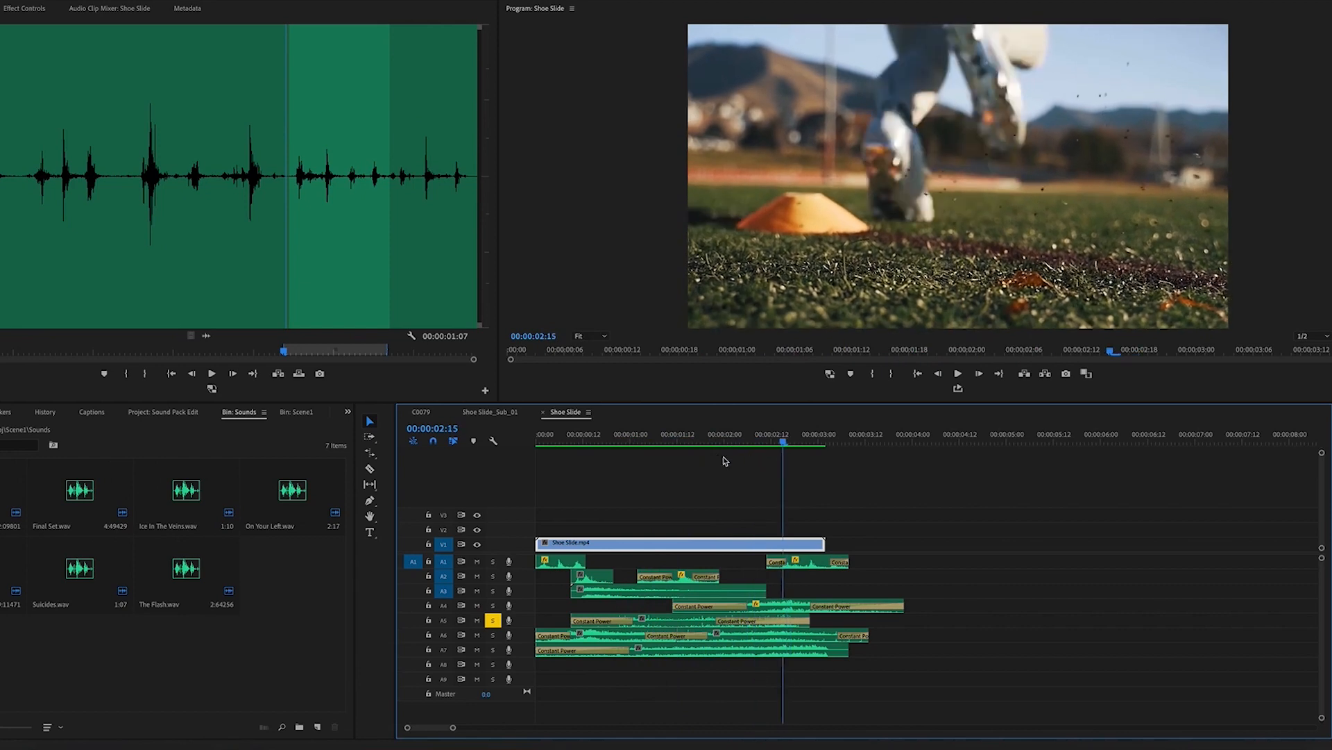
# Step: Play the soloed A5 from 00:00:00:06 and return the playhead to 00:00:00:00
pyautogui.moveTo(723, 461); pyautogui.dragTo(559, 470)
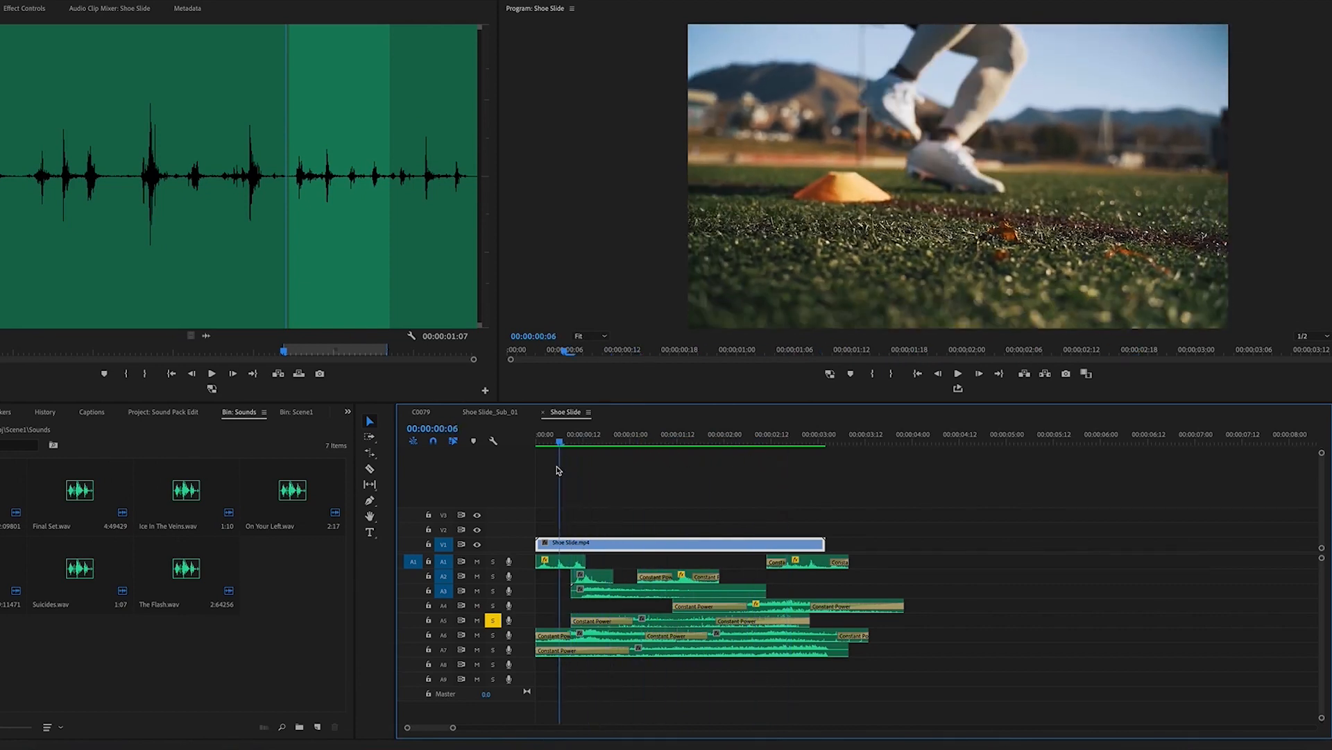
pyautogui.press('space')
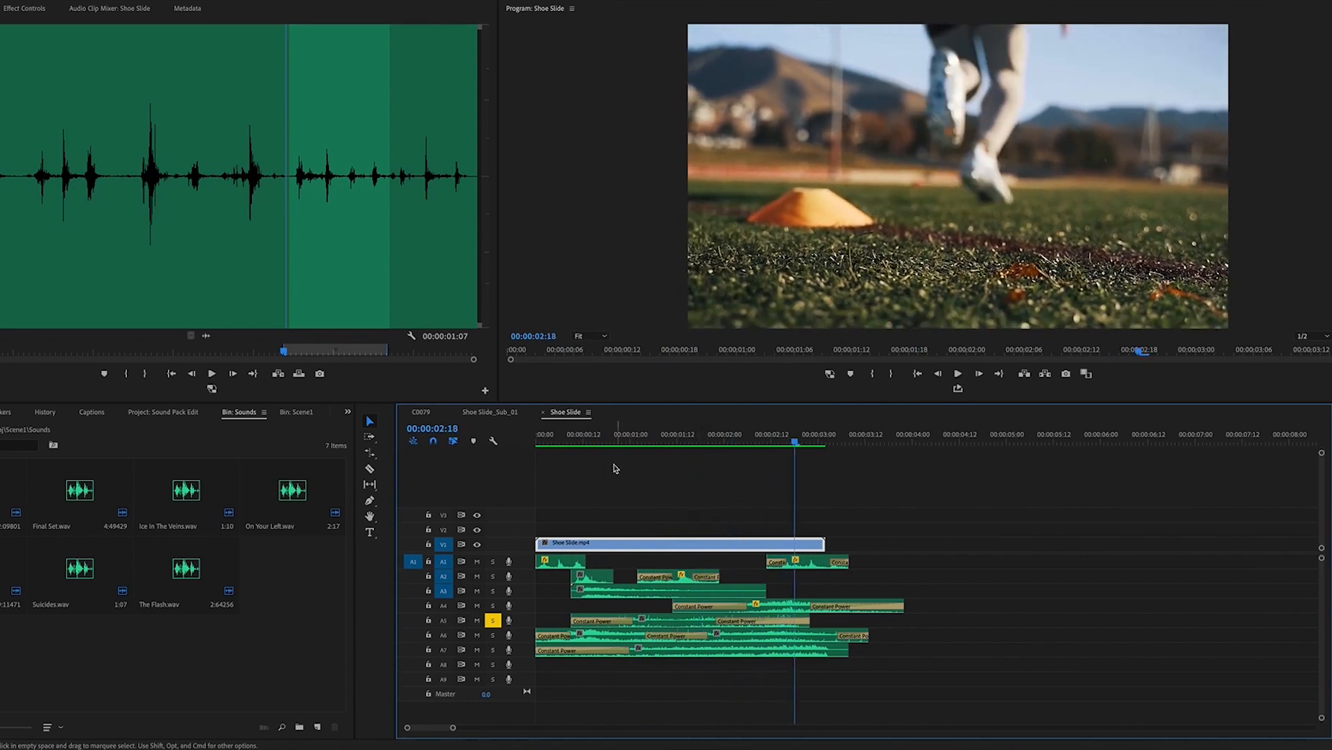
pyautogui.moveTo(594, 439); pyautogui.dragTo(532, 441)
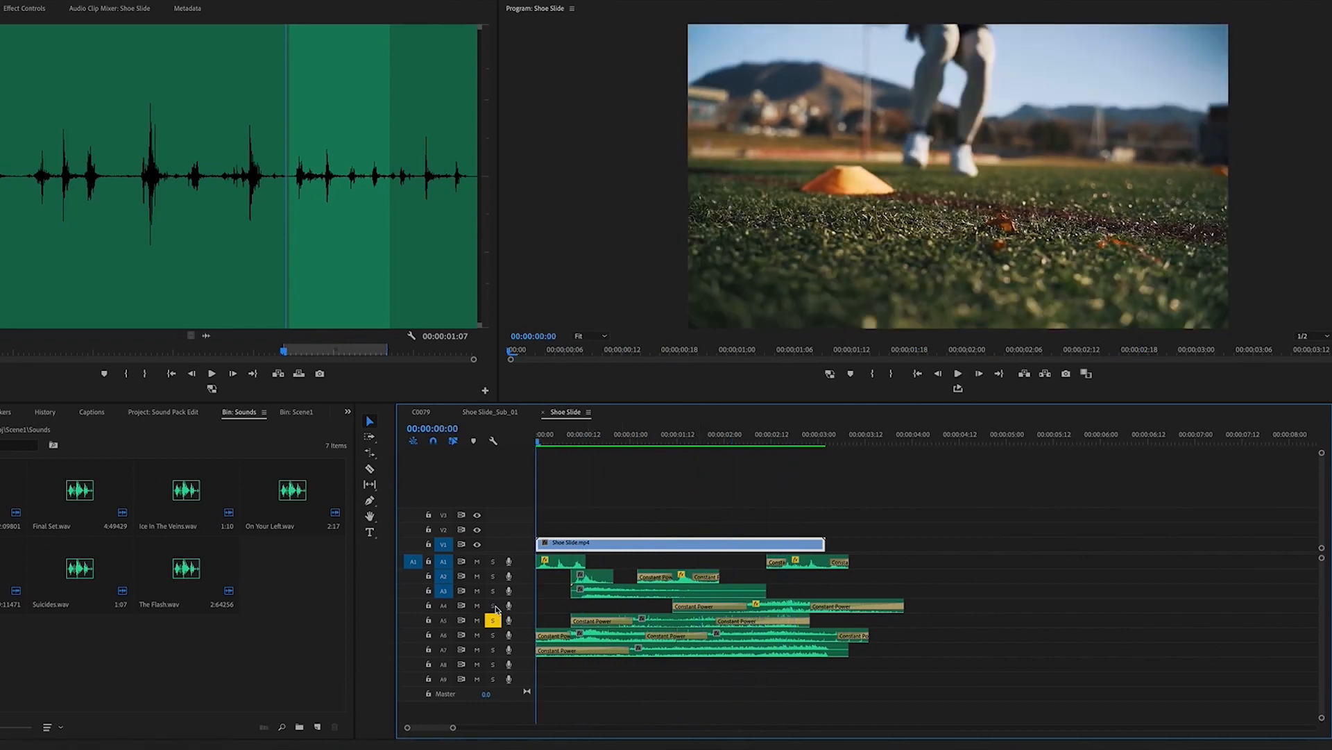
# Step: Add tracks A1 to A4 to the soloed A5 and play the combination from the start of the sequence
pyautogui.click(495, 605)
pyautogui.click(493, 590)
pyautogui.click(493, 576)
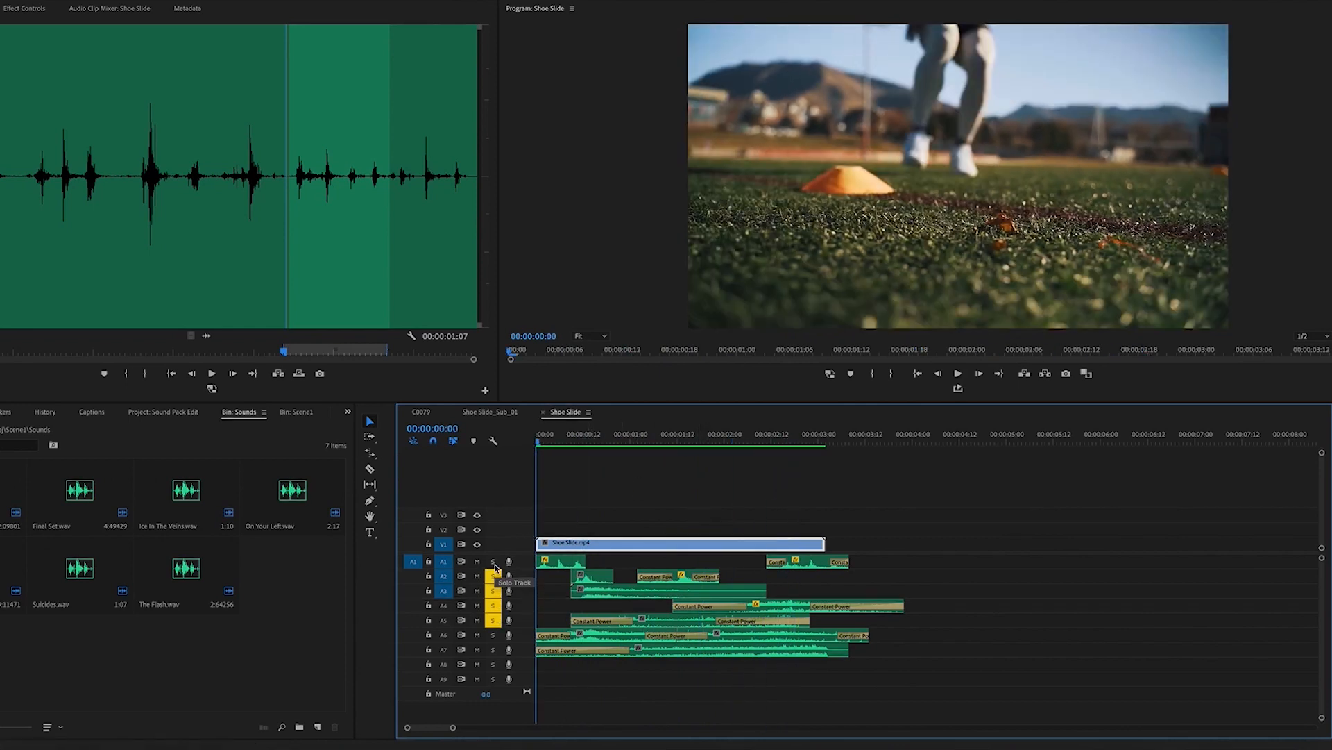
pyautogui.click(493, 560)
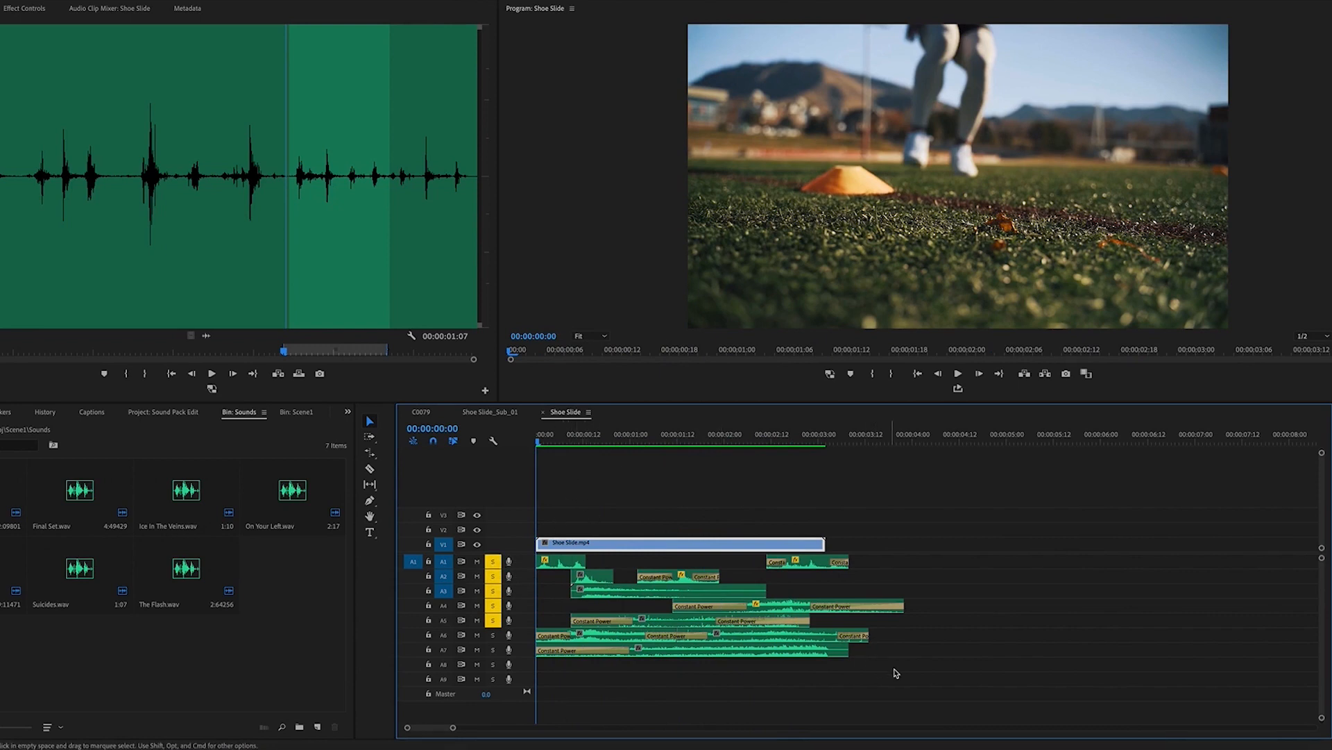
pyautogui.press('space')
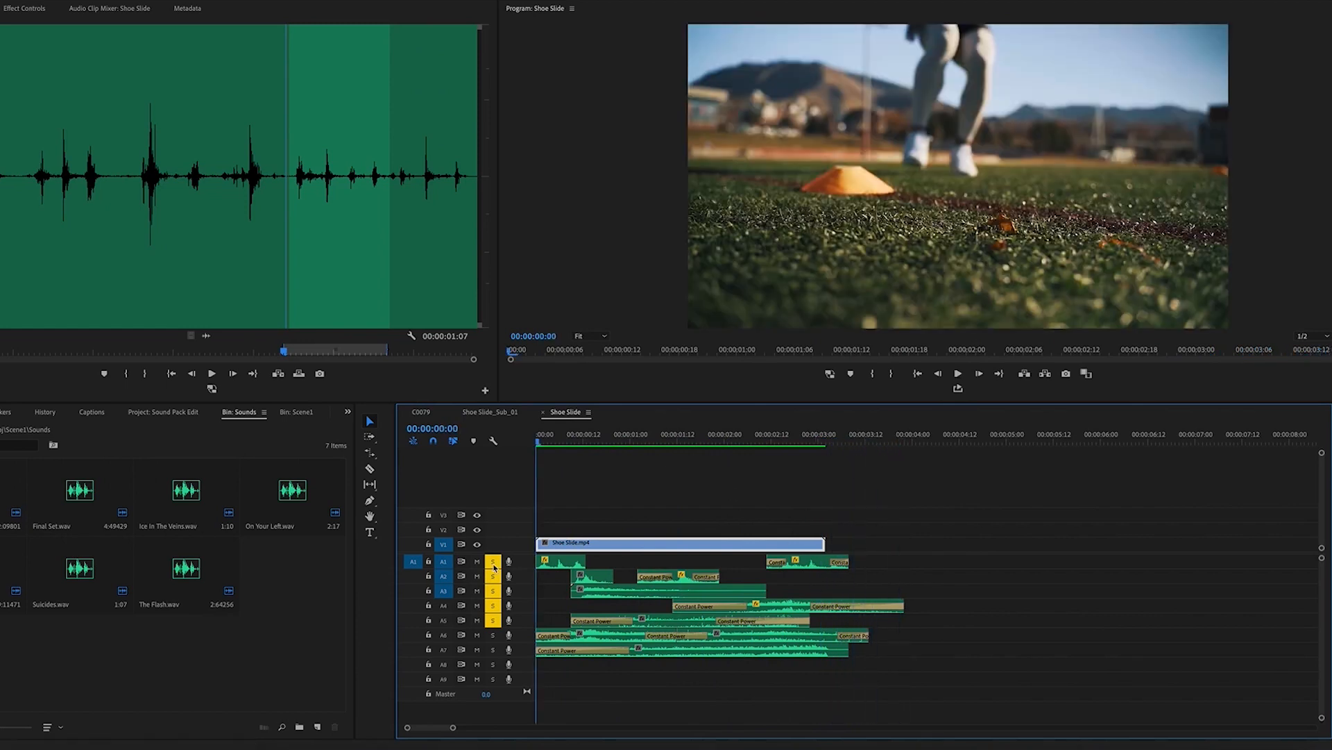
# Step: Solo only track A6 and play it from the start of the sequence
pyautogui.click(492, 560)
pyautogui.click(493, 576)
pyautogui.click(493, 591)
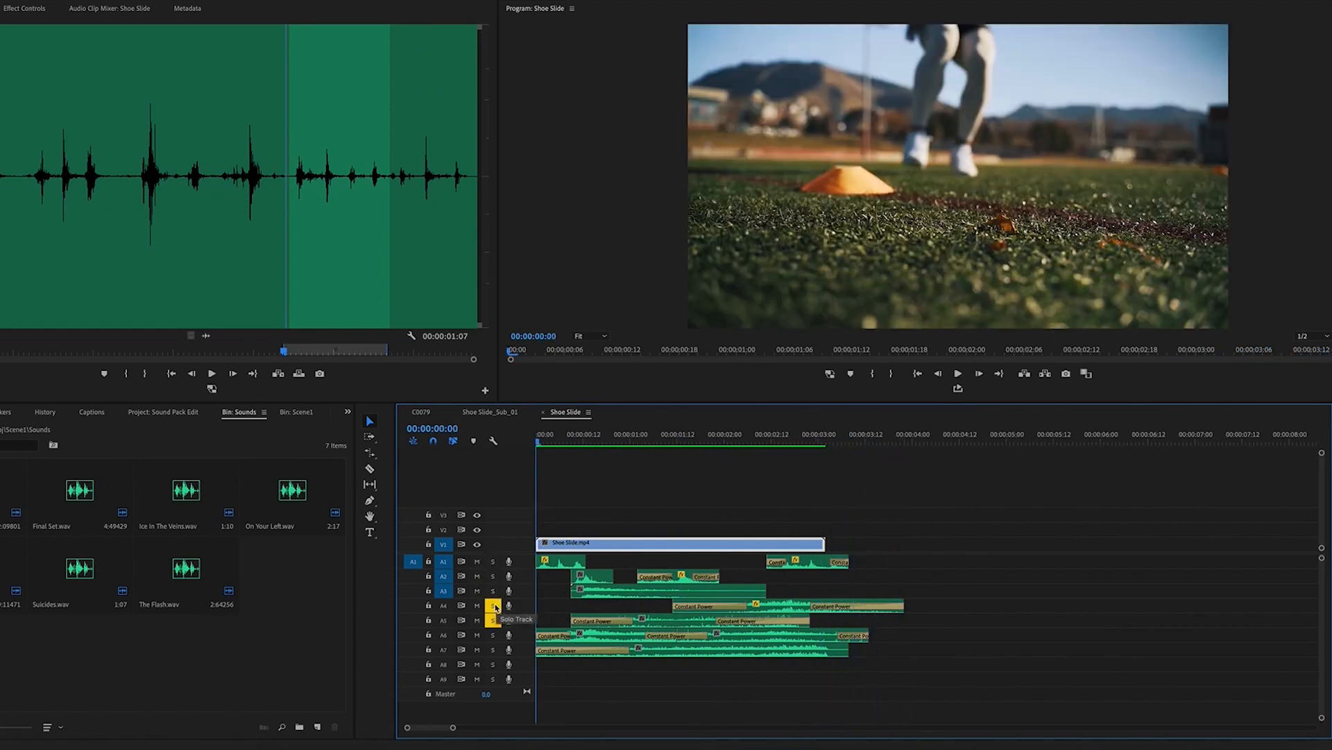
pyautogui.click(493, 605)
pyautogui.click(493, 620)
pyautogui.click(493, 634)
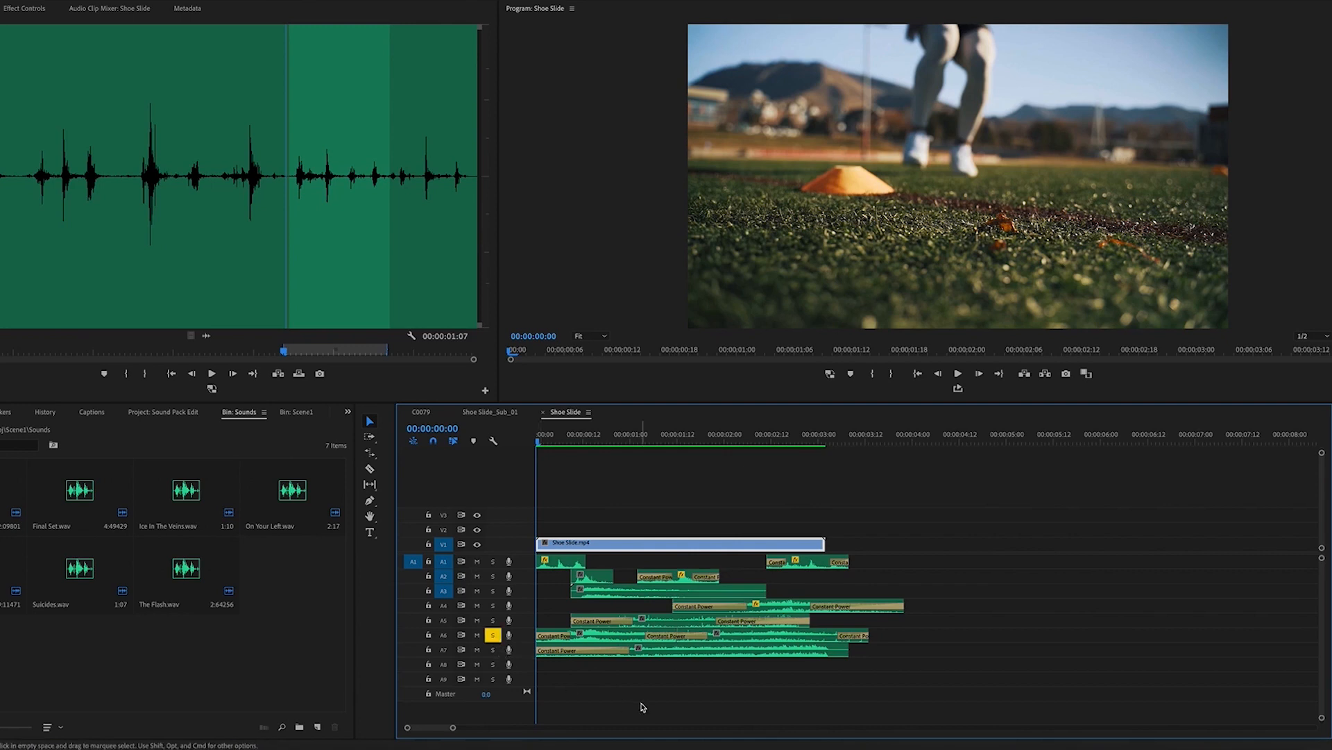
pyautogui.press('space')
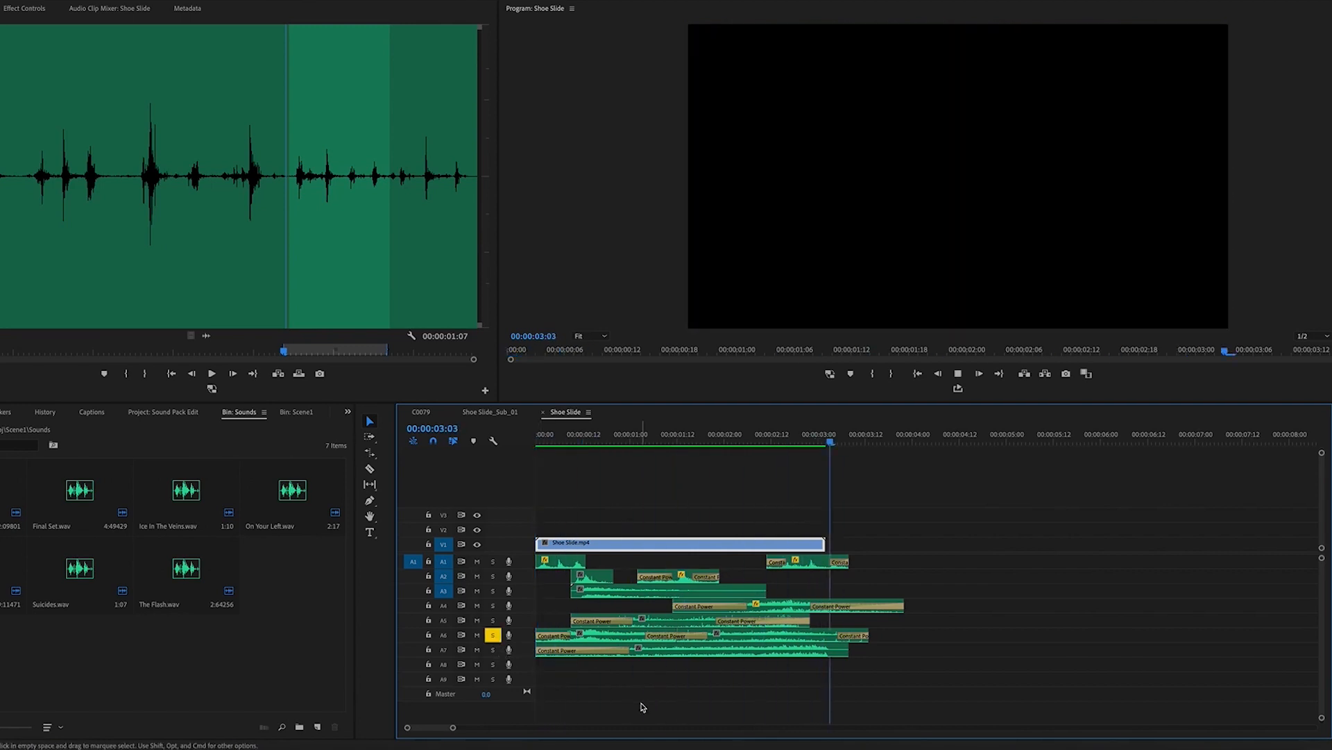
# Step: Replay the soloed A6 from the sequence start and scrub through the shoe slide to 00:00:01:06
pyautogui.press('Home')
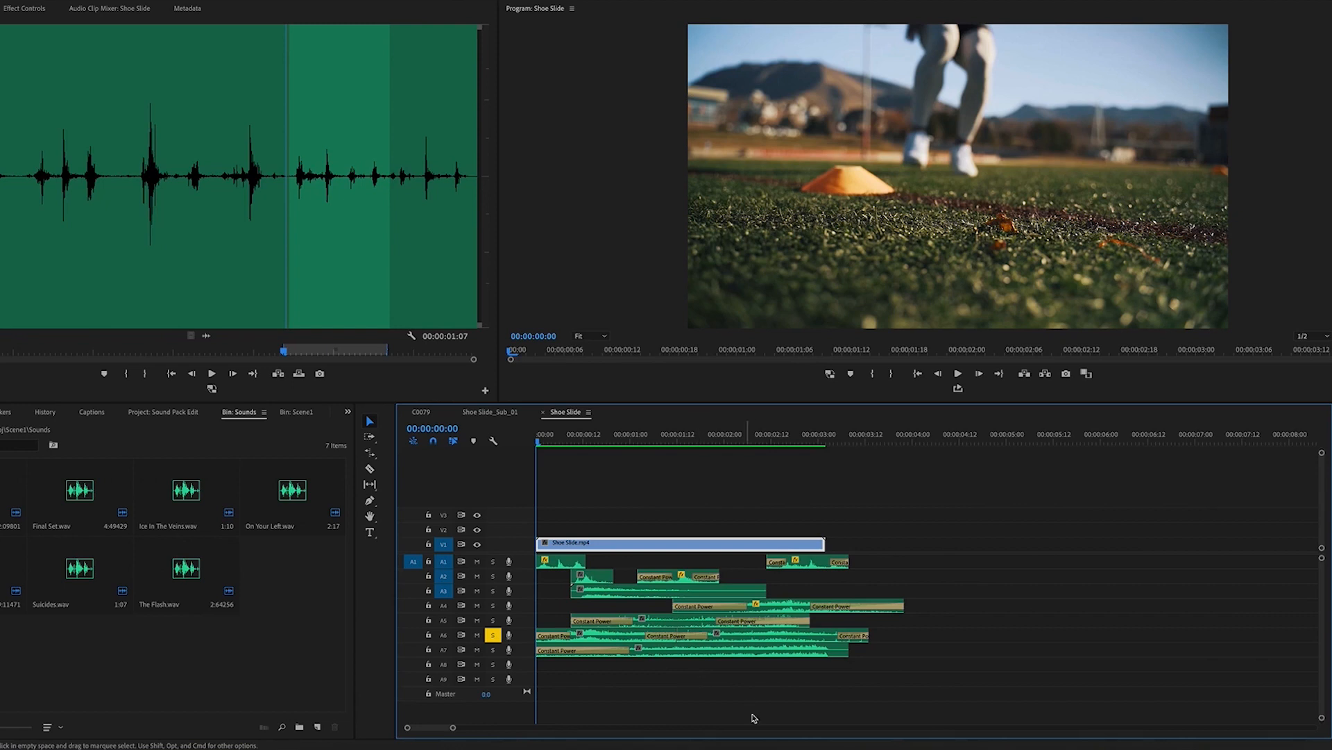
pyautogui.press('space')
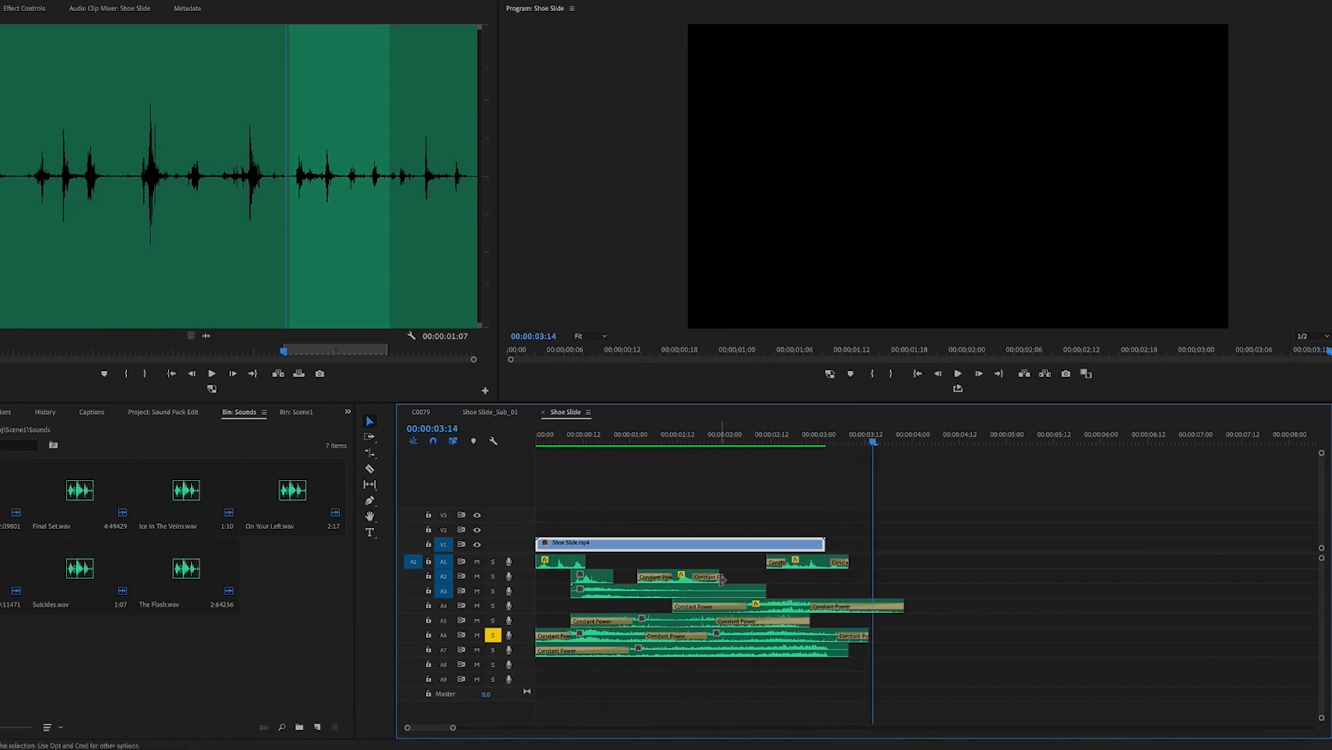
pyautogui.click(592, 436)
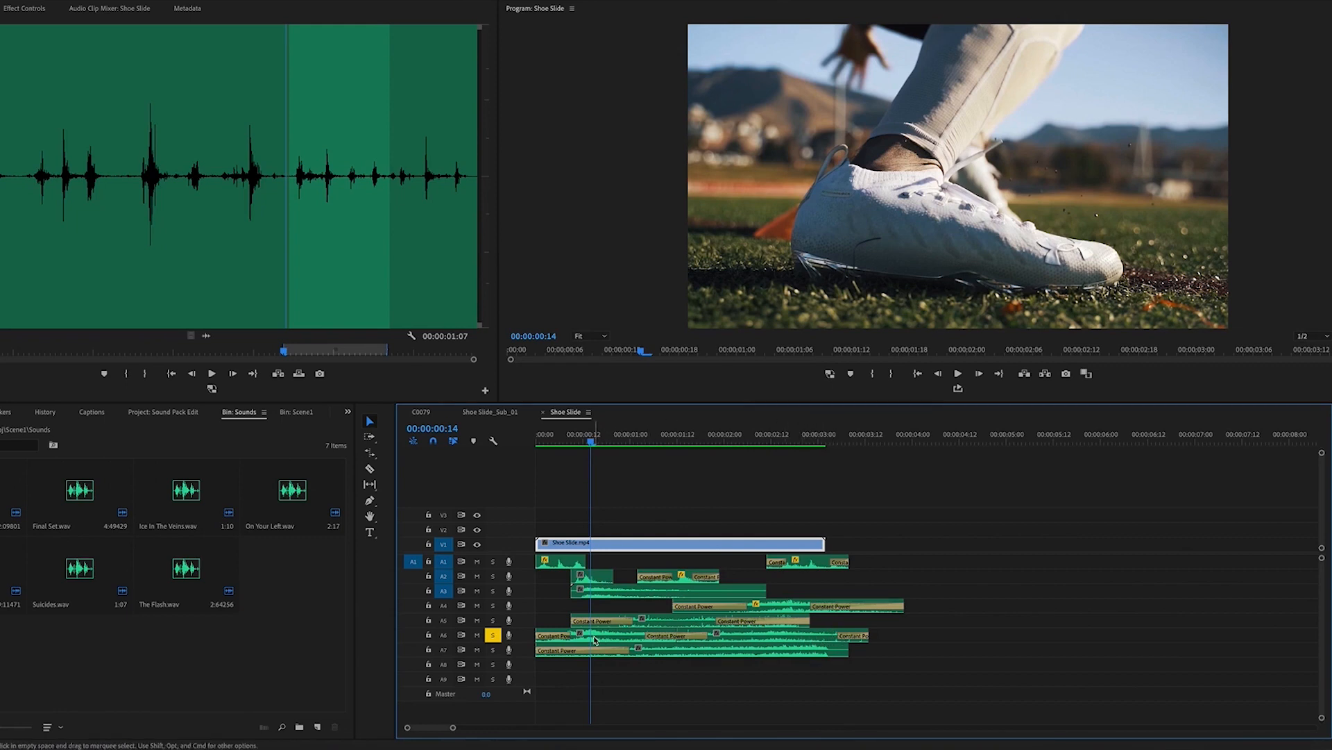
pyautogui.moveTo(551, 440); pyautogui.dragTo(654, 462)
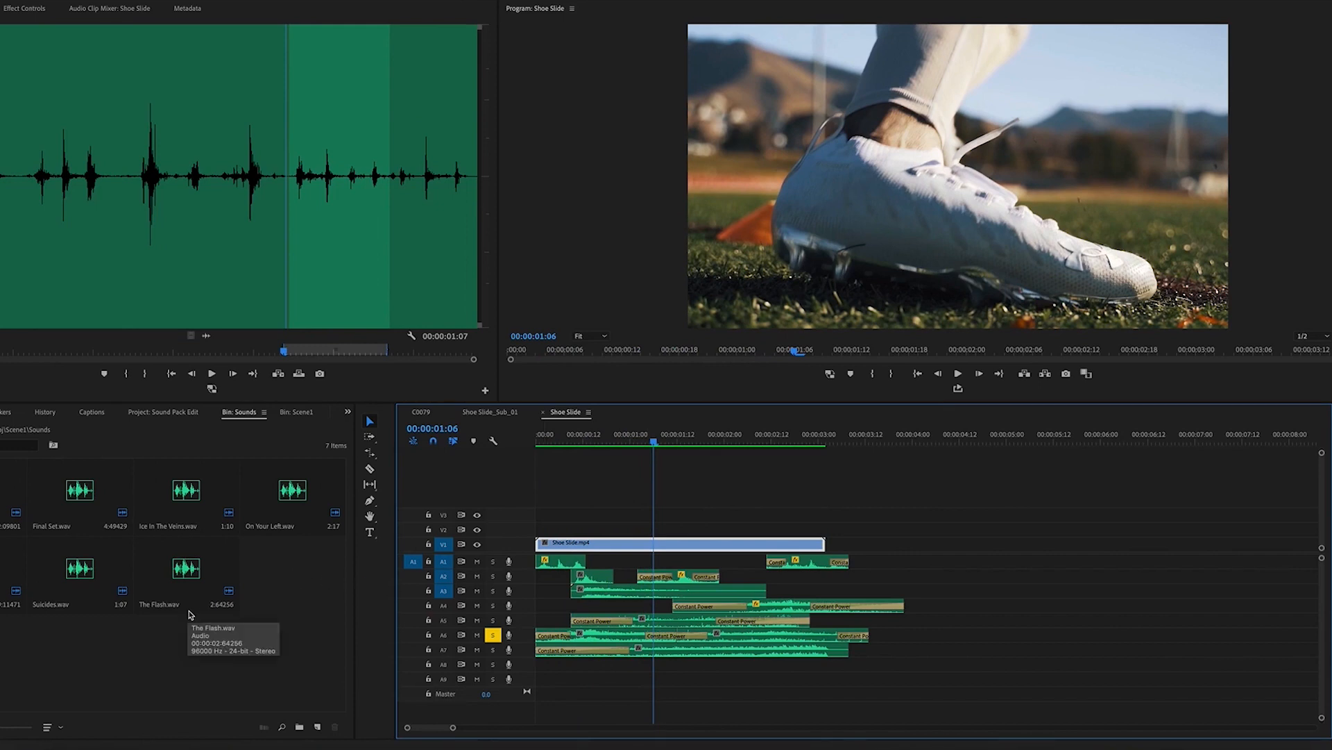
# Step: Open the QuickSilver.wav source and place its audio on track A8 at the start of the sequence
pyautogui.doubleClick(7, 580)
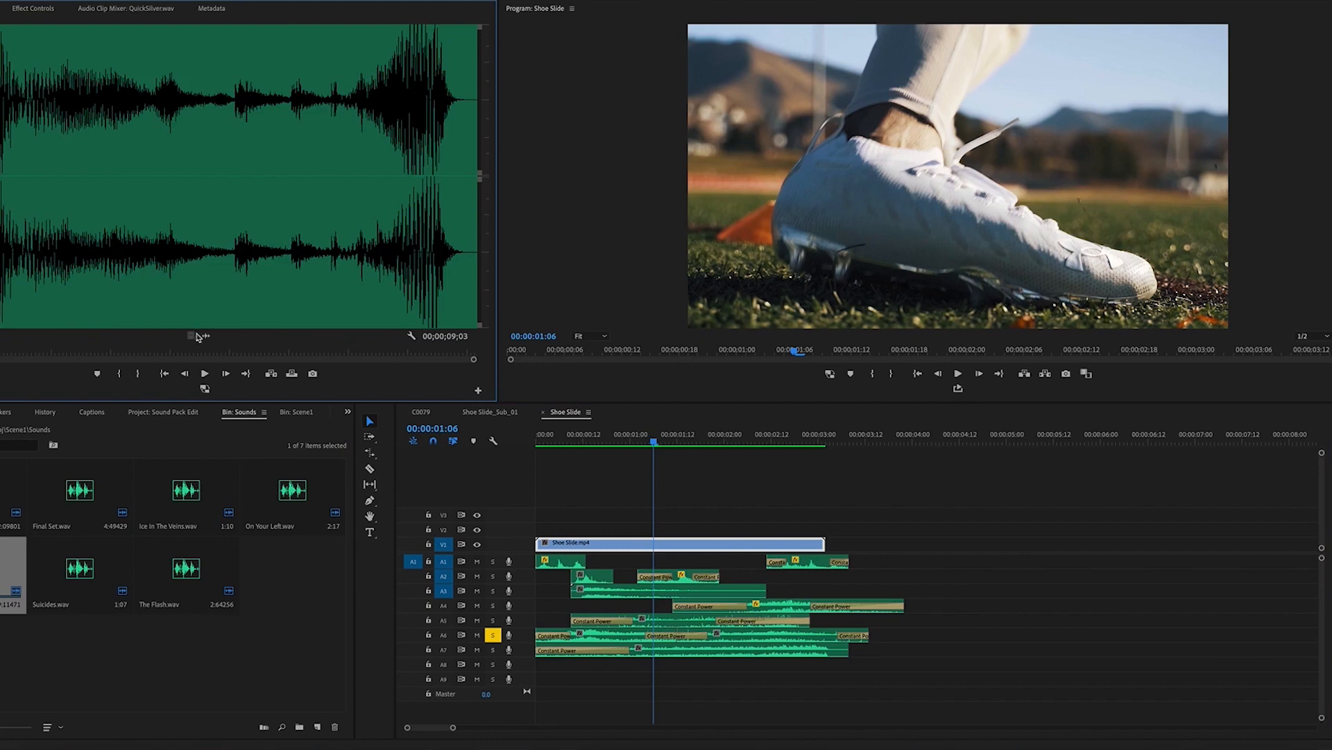
pyautogui.moveTo(302, 418); pyautogui.dragTo(531, 671)
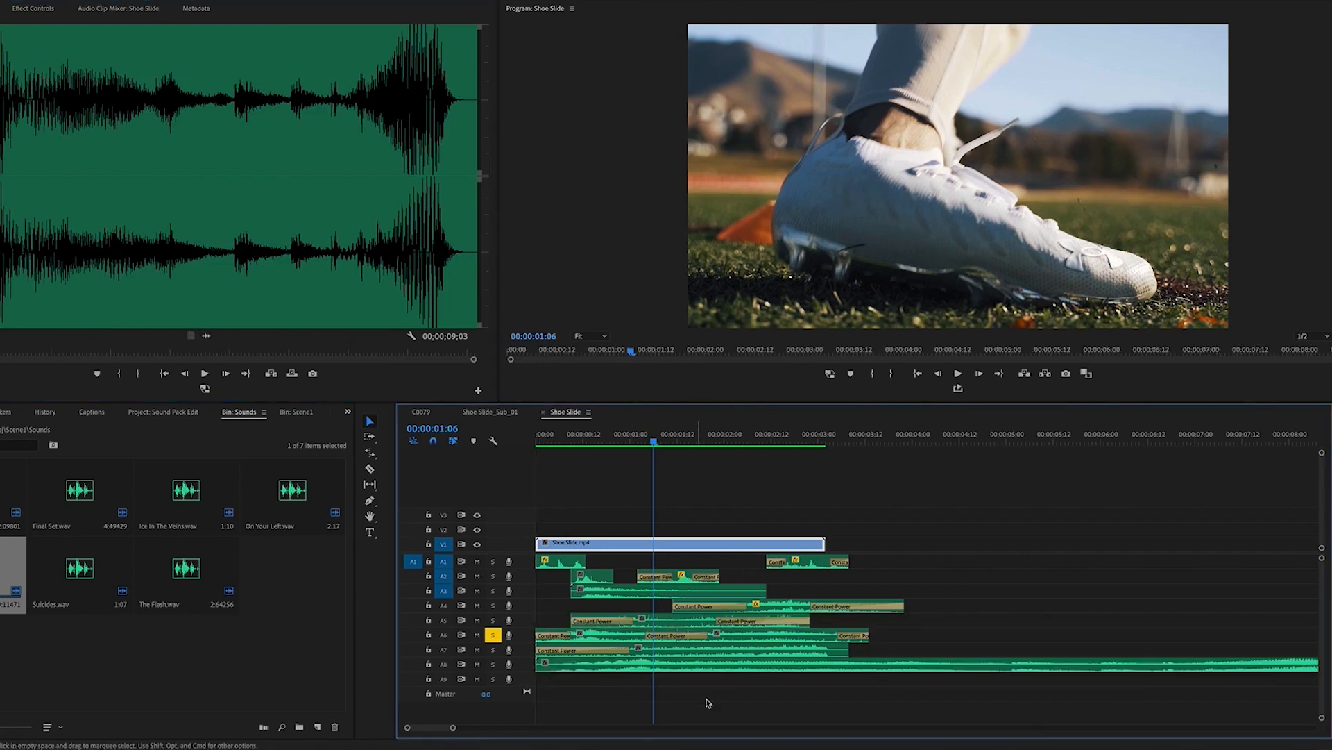
# Step: Cut the QuickSilver.wav clip on track A8 at 00:00:02:10 and at 00:00:07:09
pyautogui.press('-')
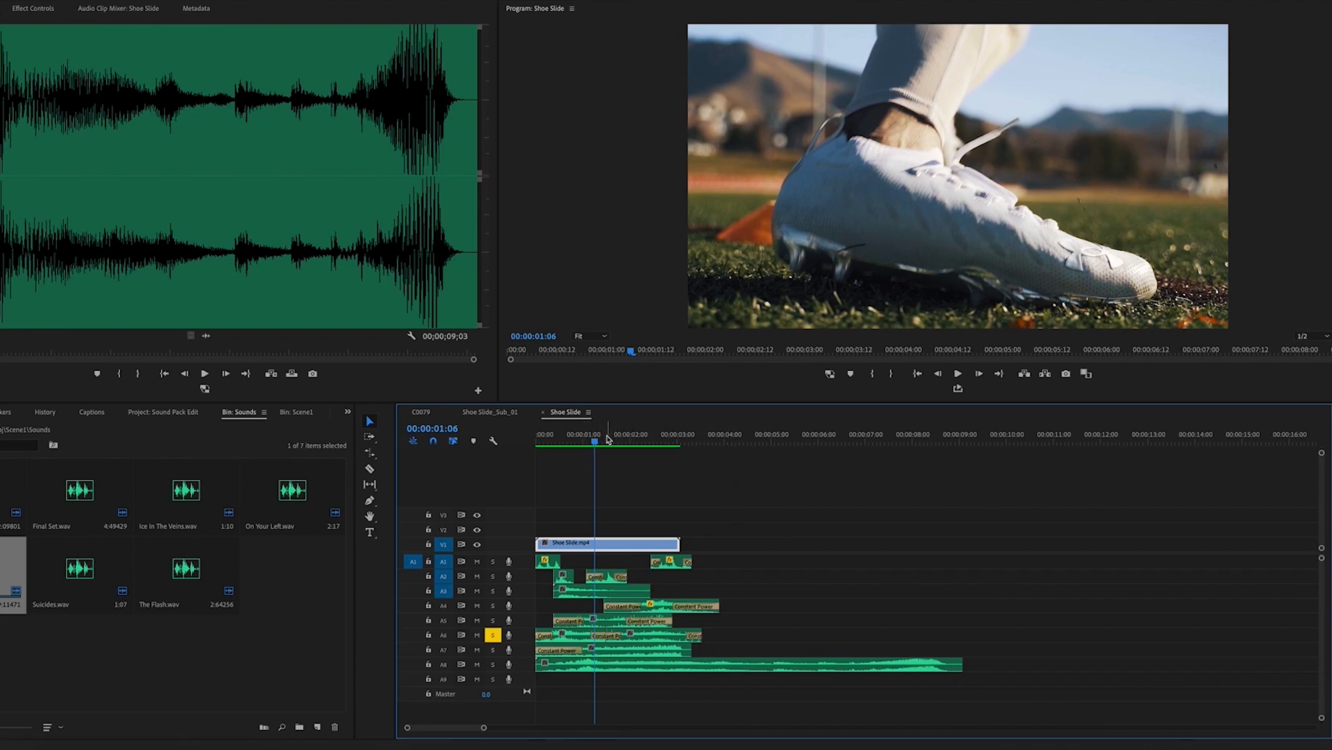
pyautogui.moveTo(608, 439); pyautogui.dragTo(654, 454)
pyautogui.press('c')
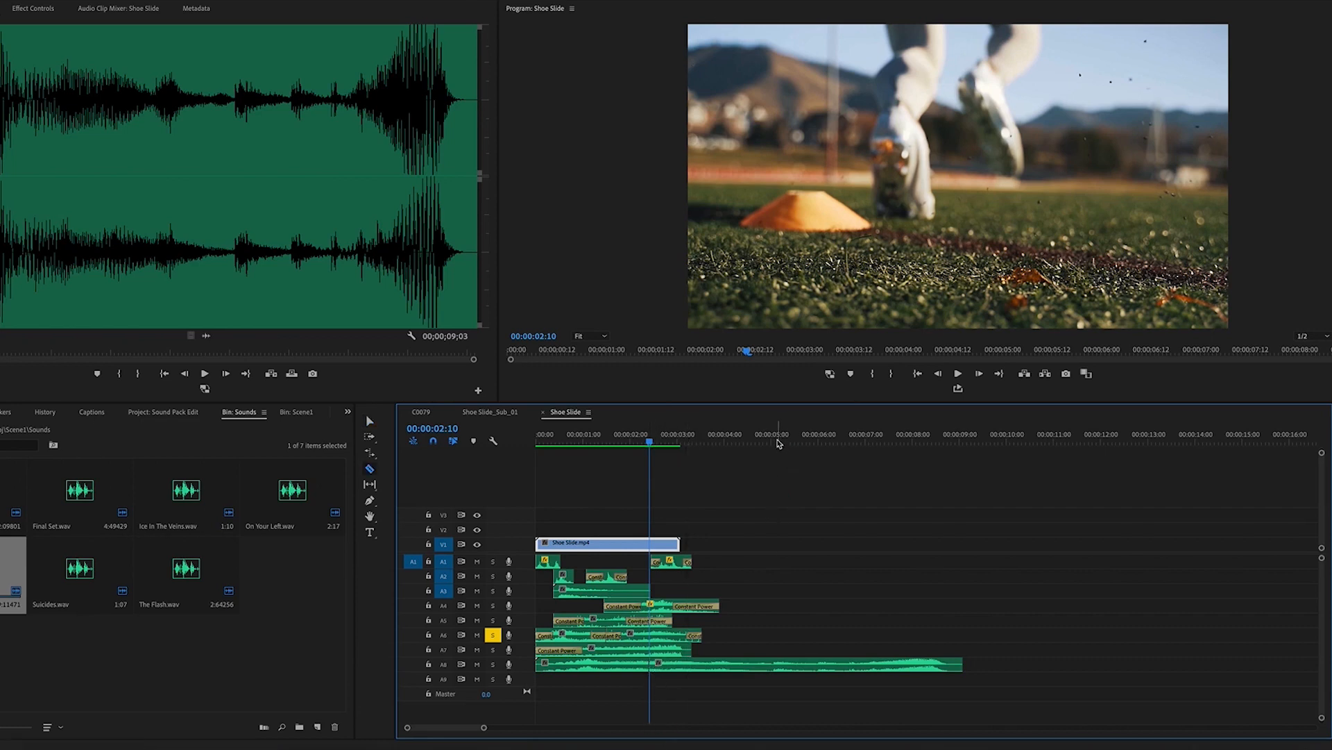
pyautogui.moveTo(774, 439); pyautogui.dragTo(887, 465)
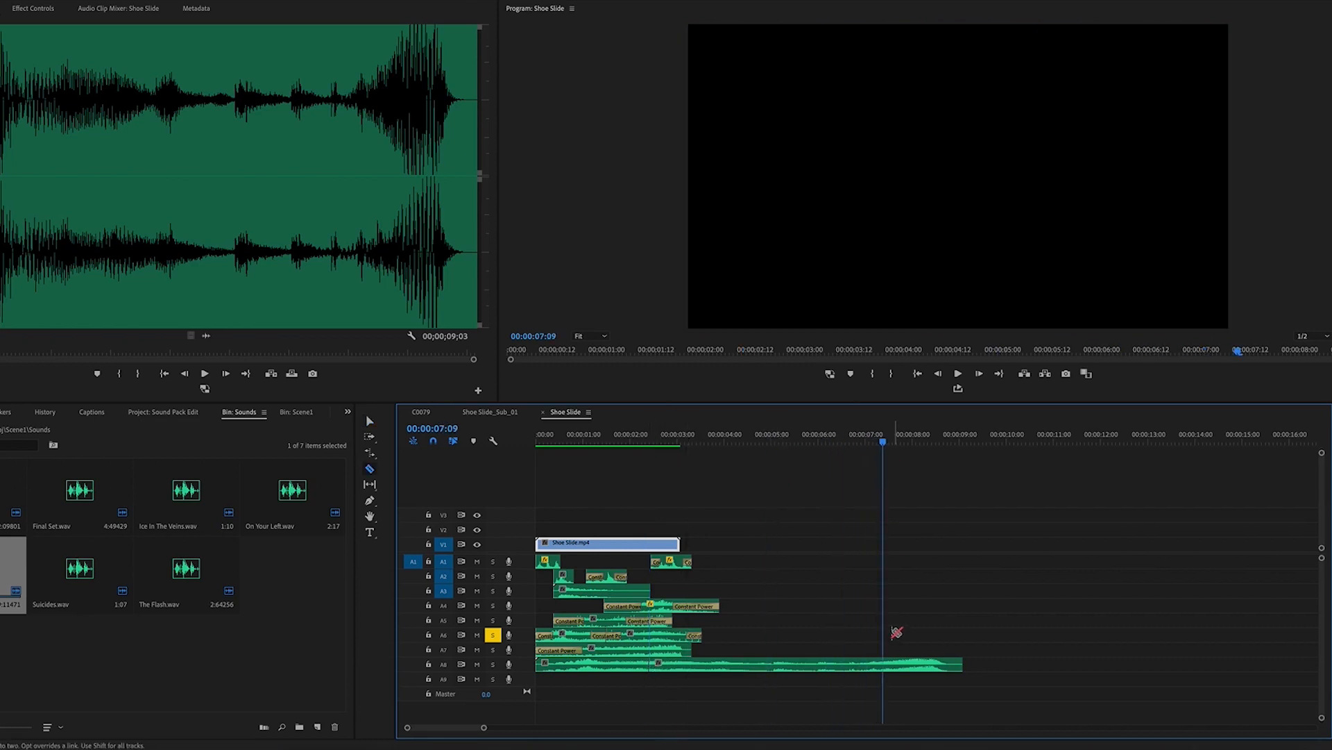
pyautogui.click(882, 662)
# Step: Delete the middle section of the clip on A8 and move the end section up against the first section
pyautogui.press('v')
pyautogui.click(766, 669)
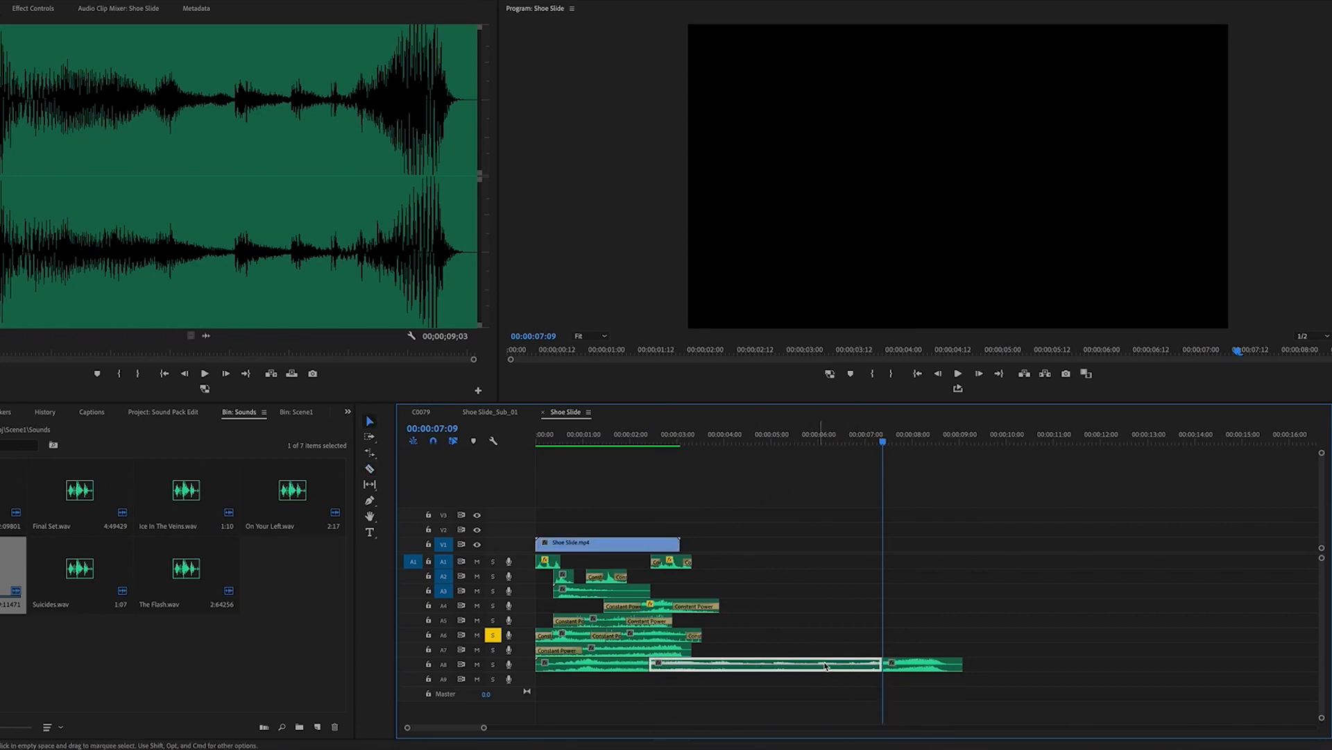
pyautogui.press('Delete')
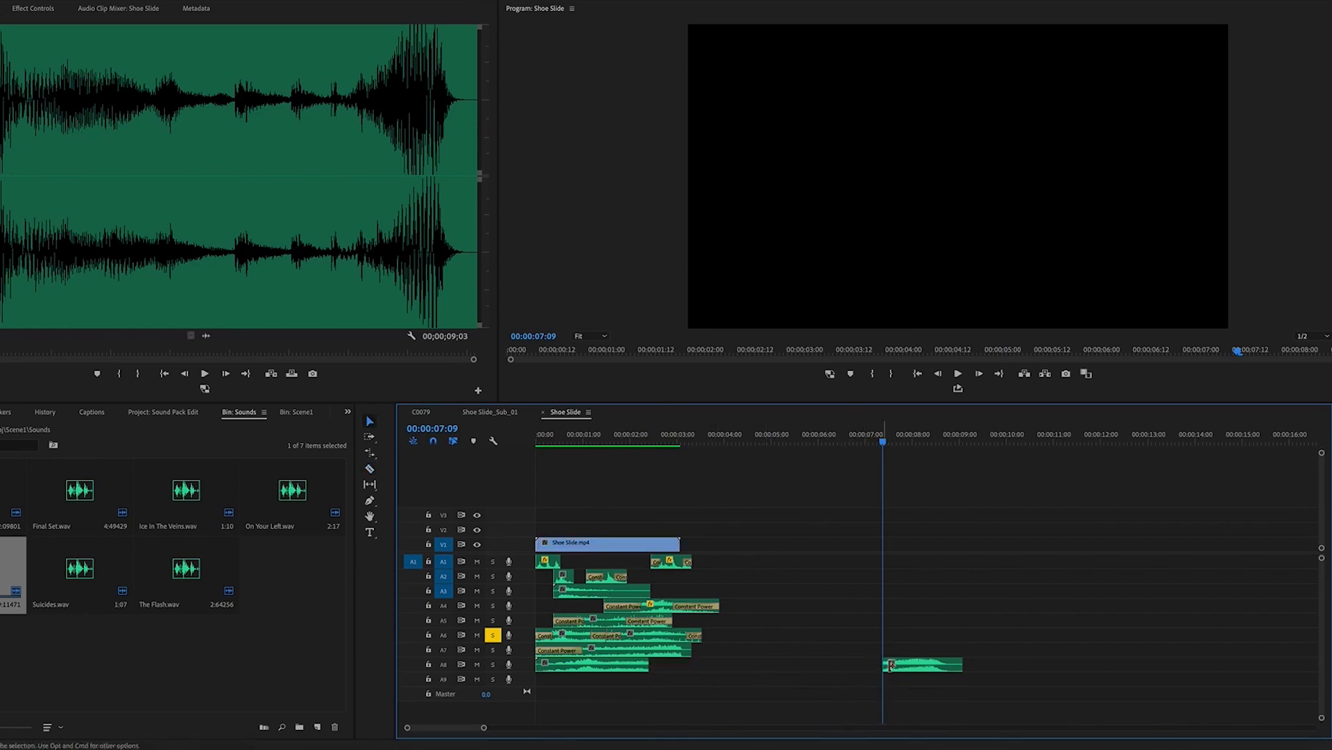
pyautogui.moveTo(925, 665); pyautogui.dragTo(646, 670)
# Step: Apply the default Constant Power transition at the cut between the two A8 clips and lengthen it
pyautogui.rightClick(651, 668)
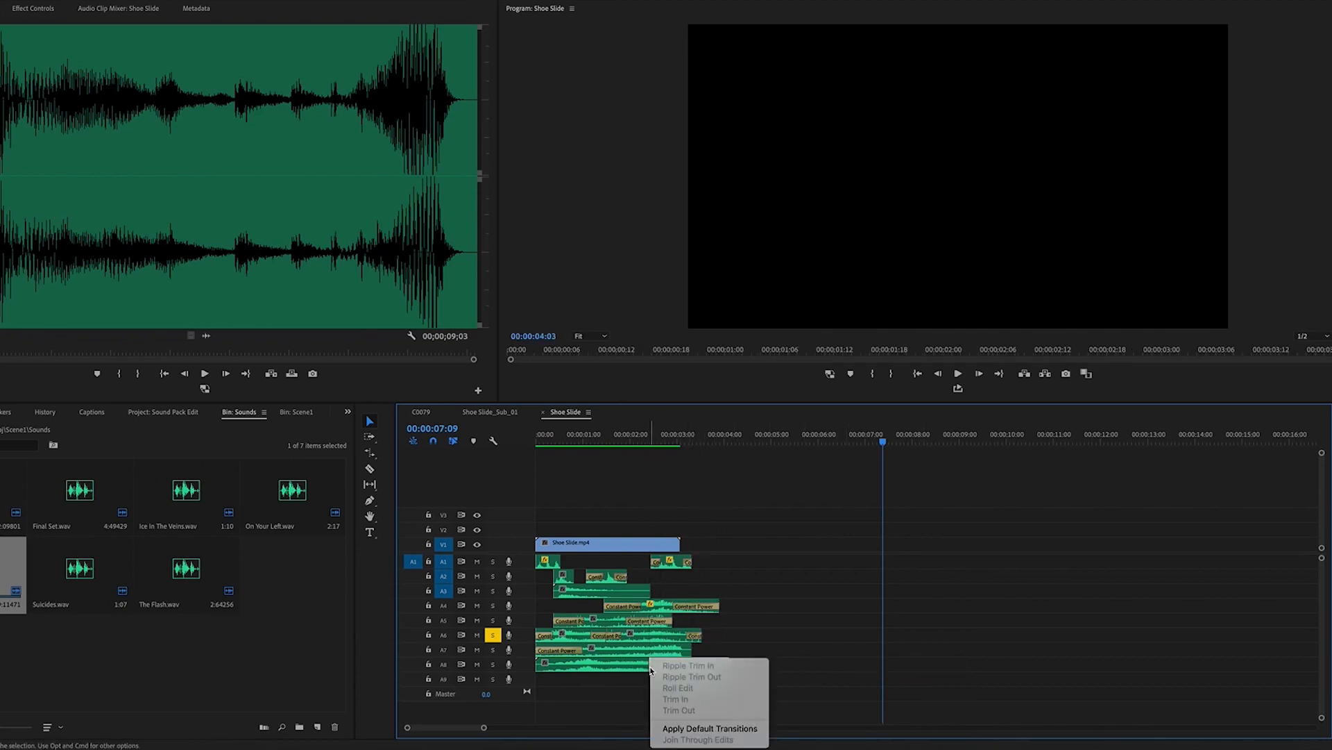
pyautogui.click(666, 728)
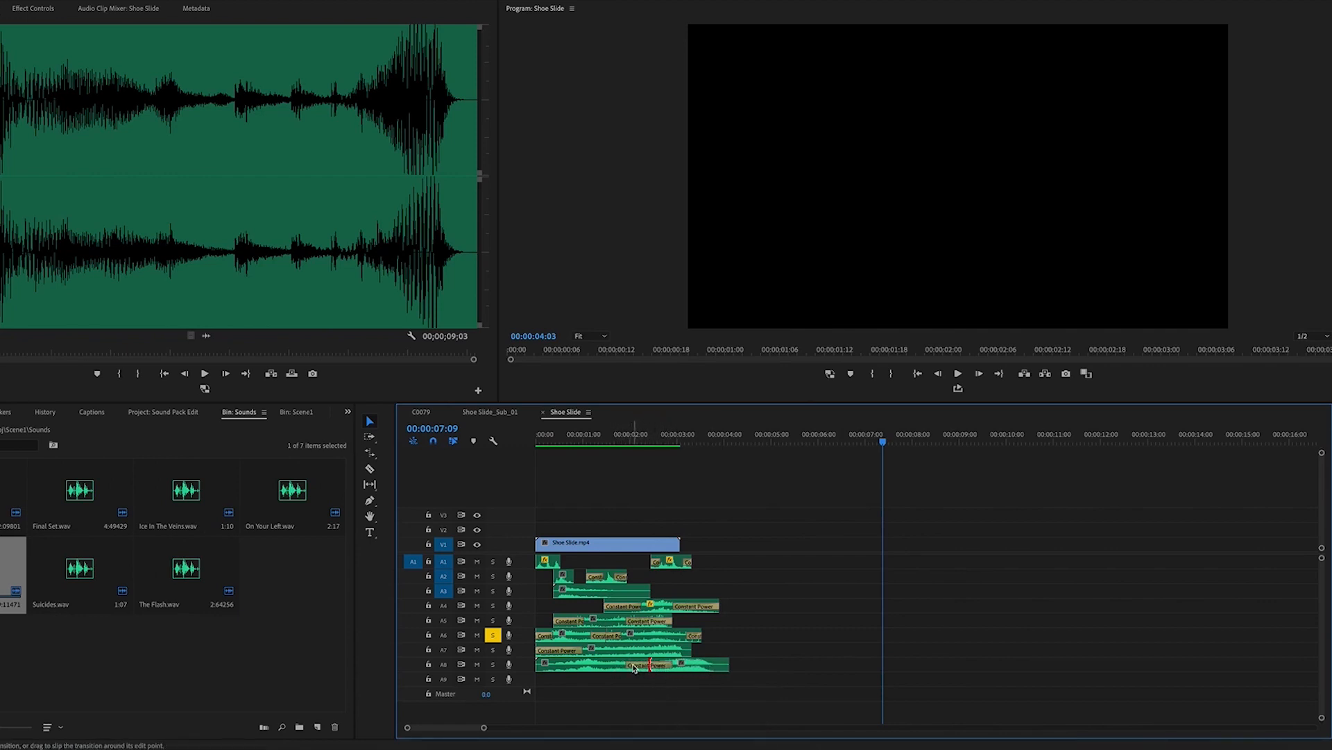
pyautogui.moveTo(628, 666); pyautogui.dragTo(615, 666)
# Step: Switch the solo from track A6 to track A8
pyautogui.click(493, 635)
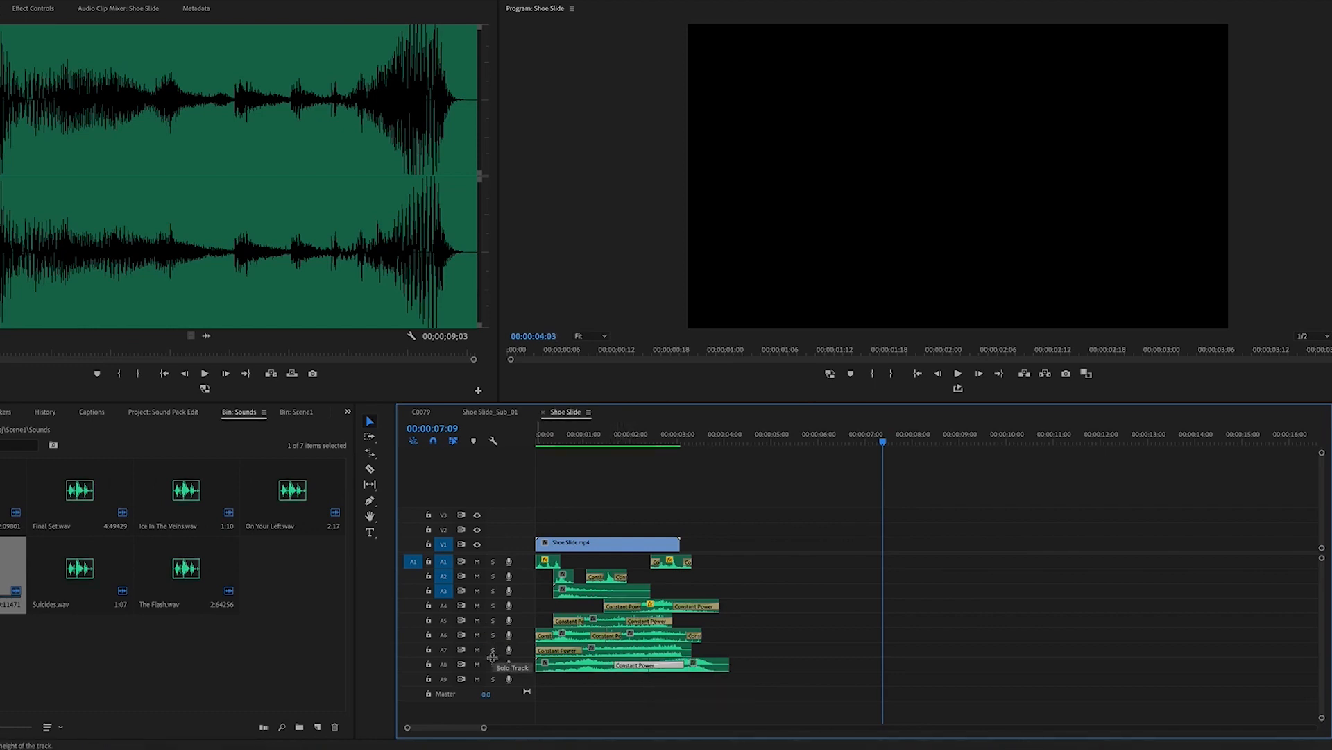
pyautogui.click(492, 664)
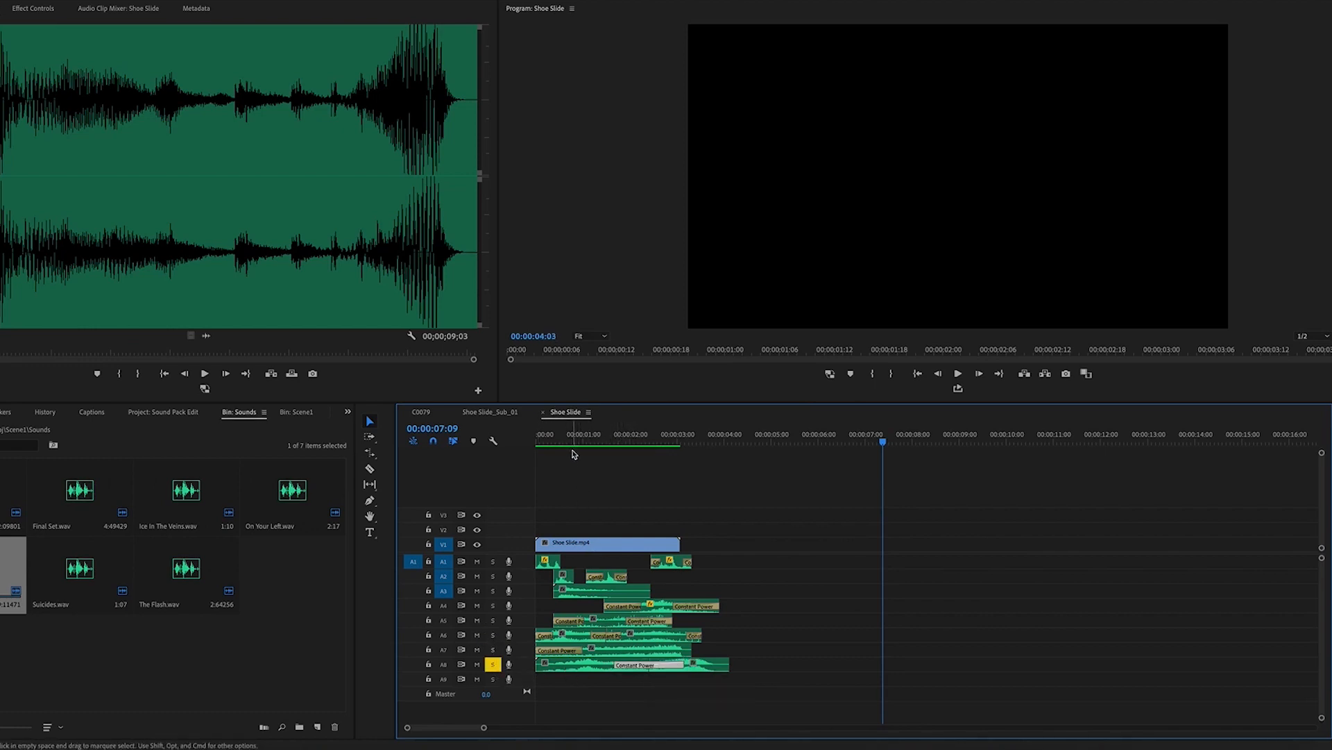
# Step: Play the soloed A8 layer through to its end to hear the lengthened crossfade
pyautogui.press('space')
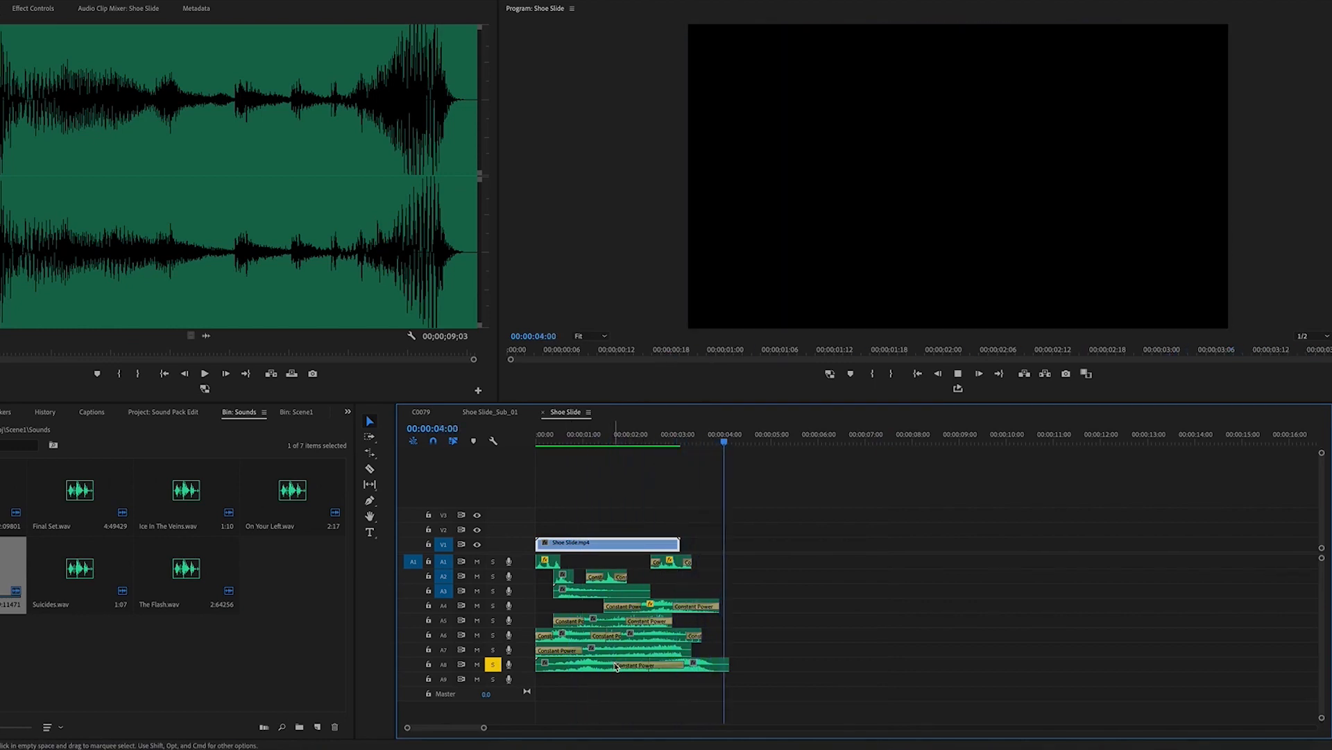
pyautogui.press('space')
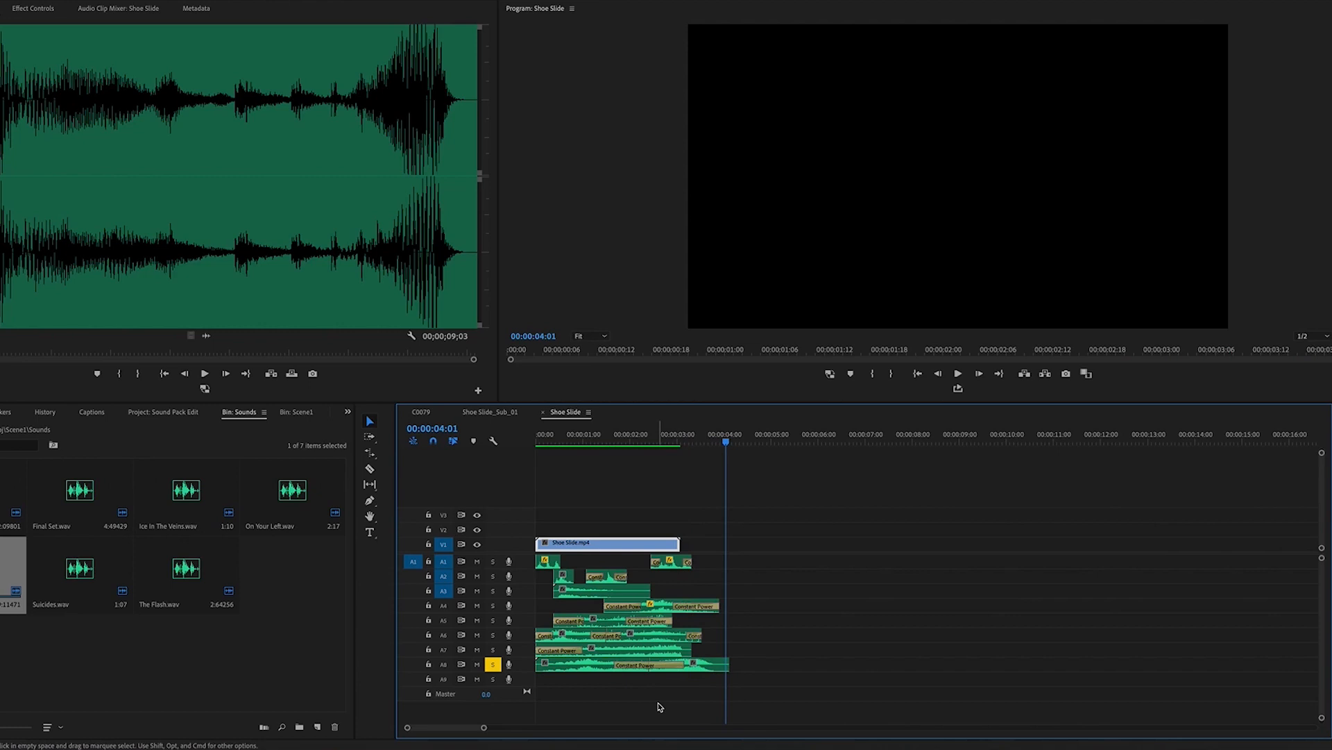
# Step: Cut the first clip on A8 at 00:00:00:20 and delete the section before the cut
pyautogui.click(552, 442)
pyautogui.moveTo(554, 442); pyautogui.dragTo(574, 442)
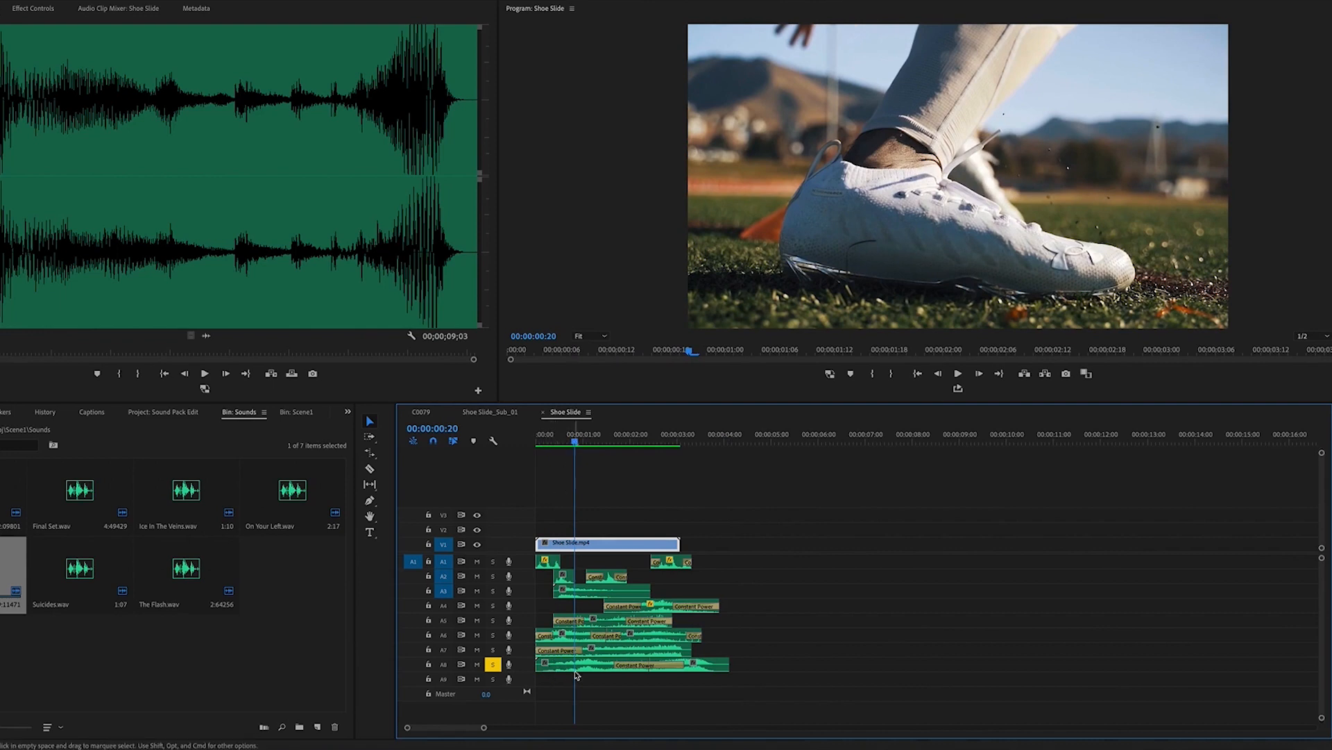
pyautogui.press('c')
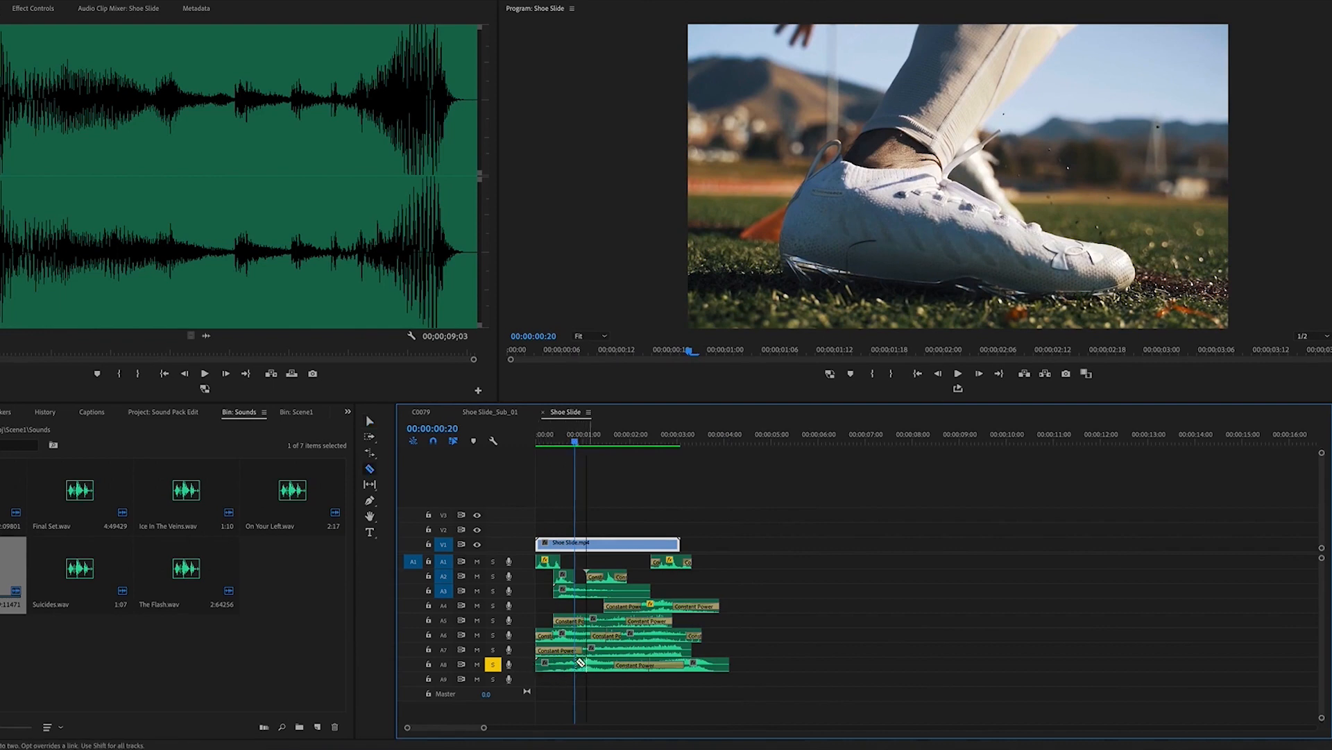
pyautogui.press('v')
pyautogui.click(559, 663)
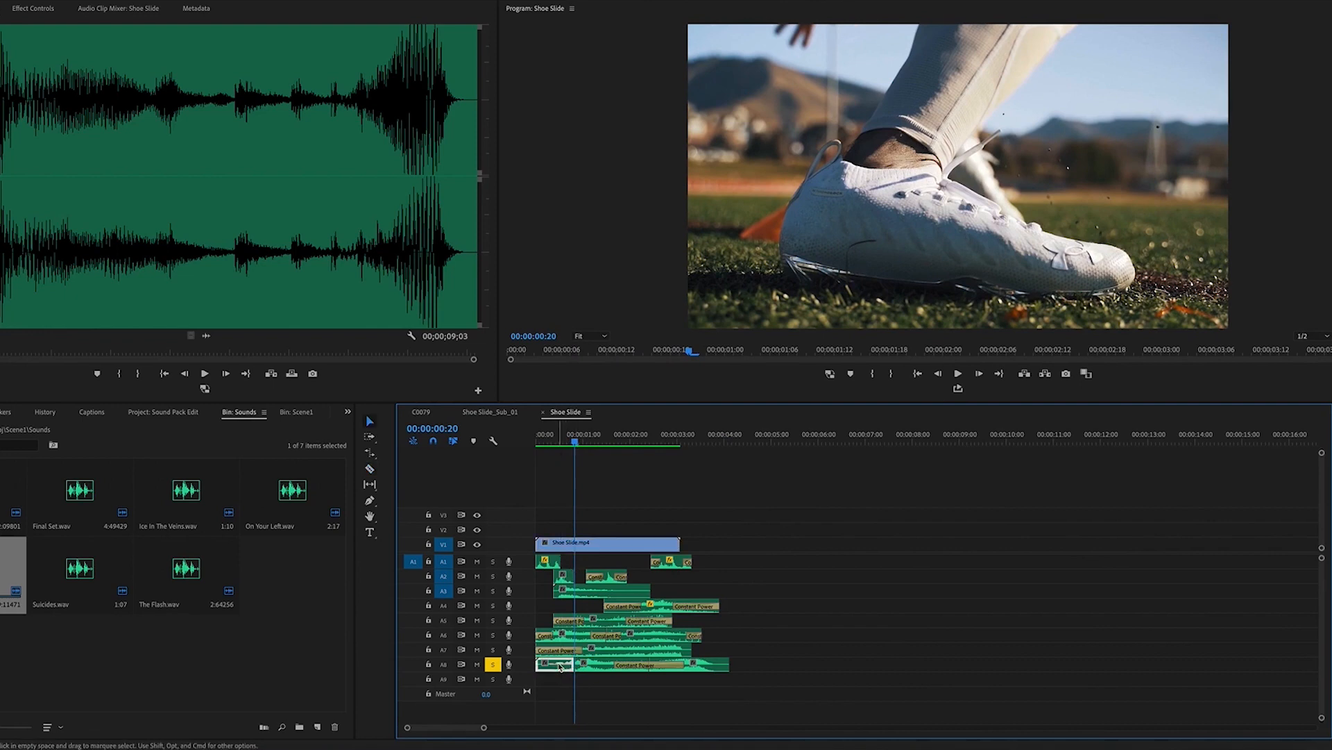
pyautogui.press('Delete')
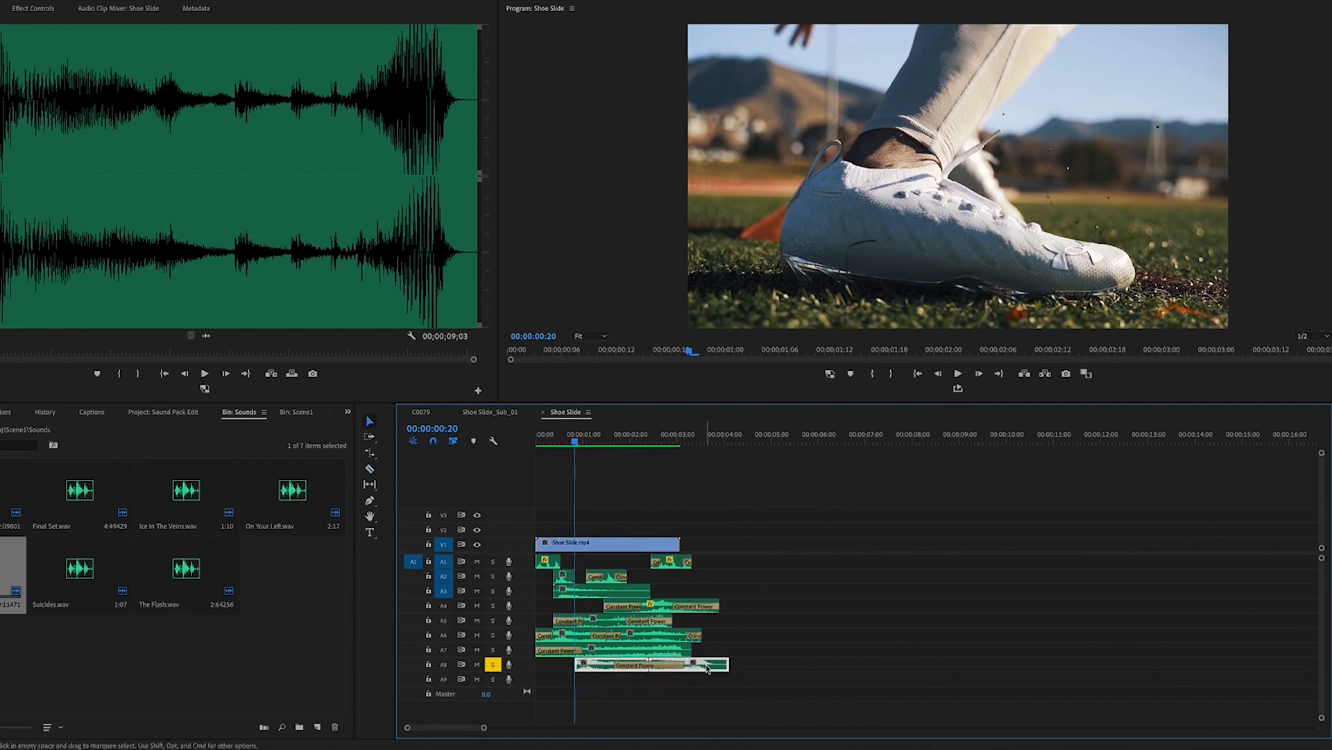
# Step: Move the remaining A8 clips earlier and extend the first clip's start back to the beginning of the sequence
pyautogui.moveTo(709, 668); pyautogui.dragTo(683, 668)
pyautogui.moveTo(546, 441); pyautogui.dragTo(563, 442)
pyautogui.click(550, 539)
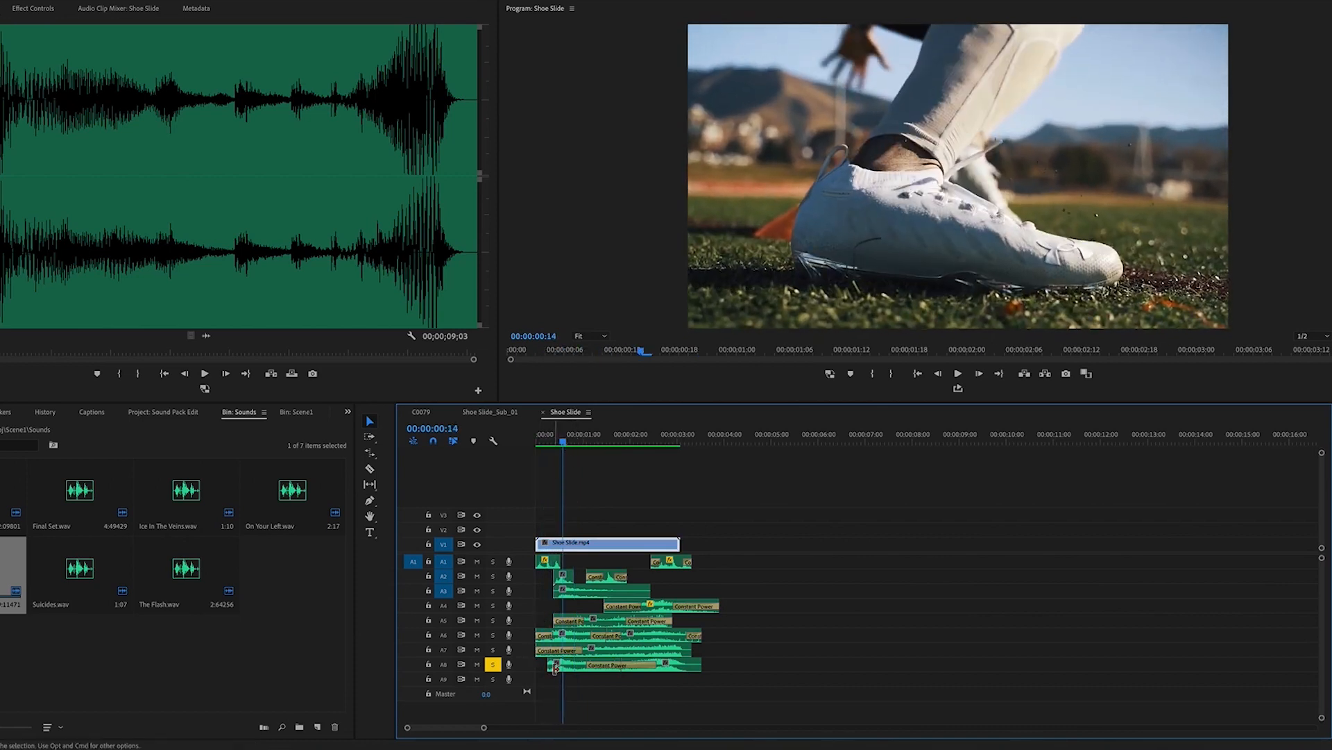
pyautogui.moveTo(554, 668); pyautogui.dragTo(537, 669)
# Step: Play the retimed A8 layer from the start of the sequence against the shoe footage
pyautogui.press('Home')
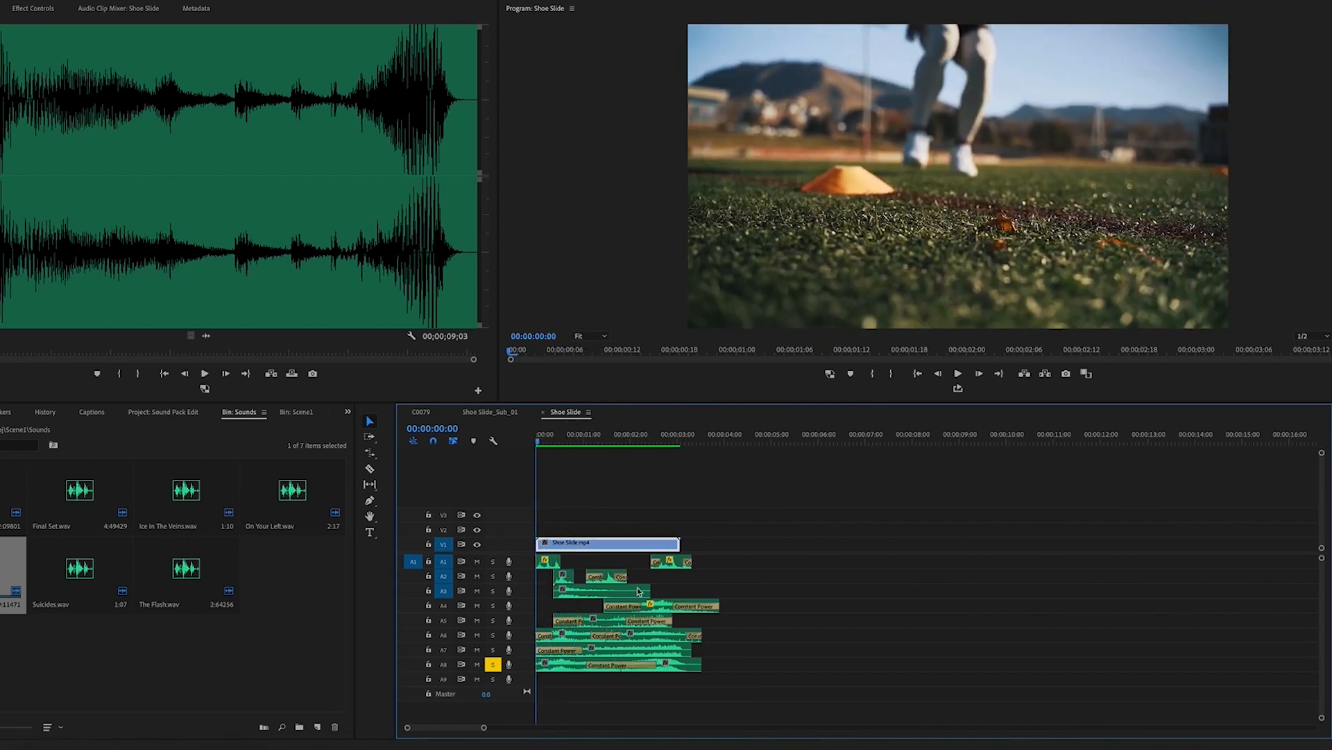
pyautogui.press('space')
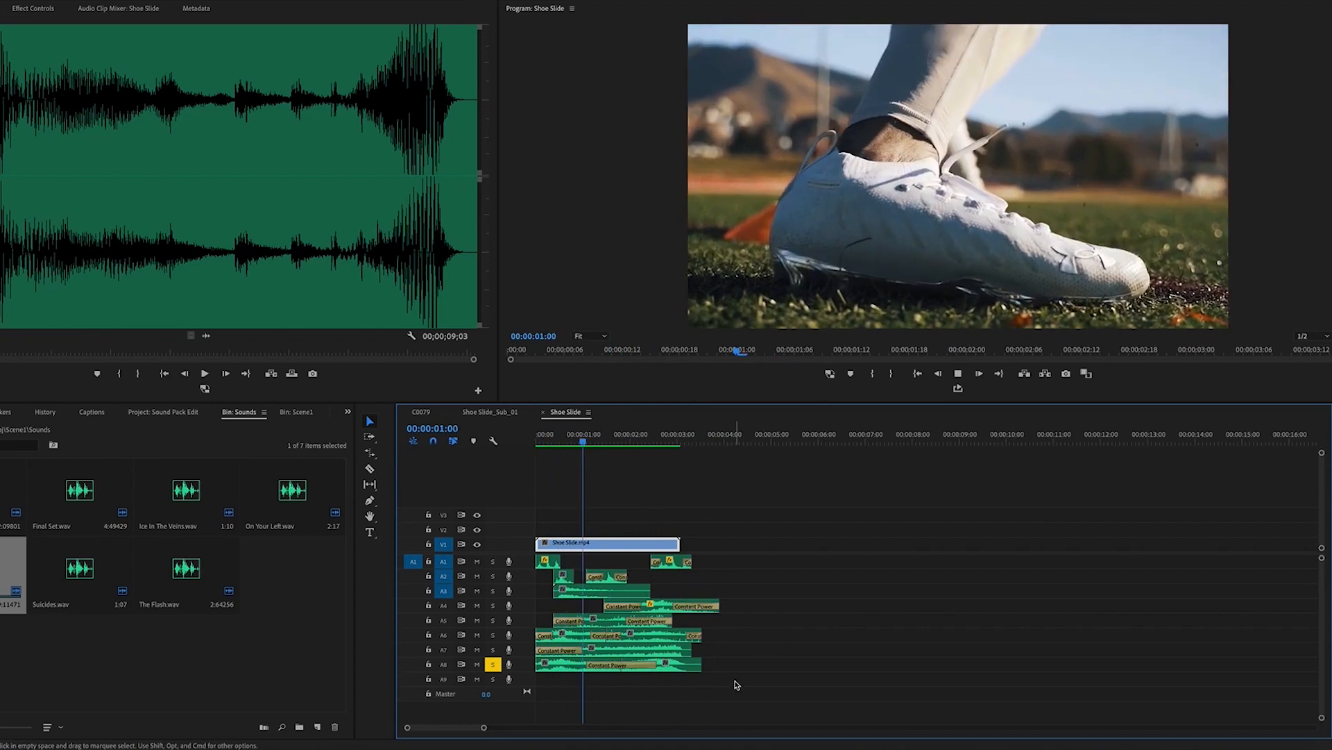
pyautogui.press('space')
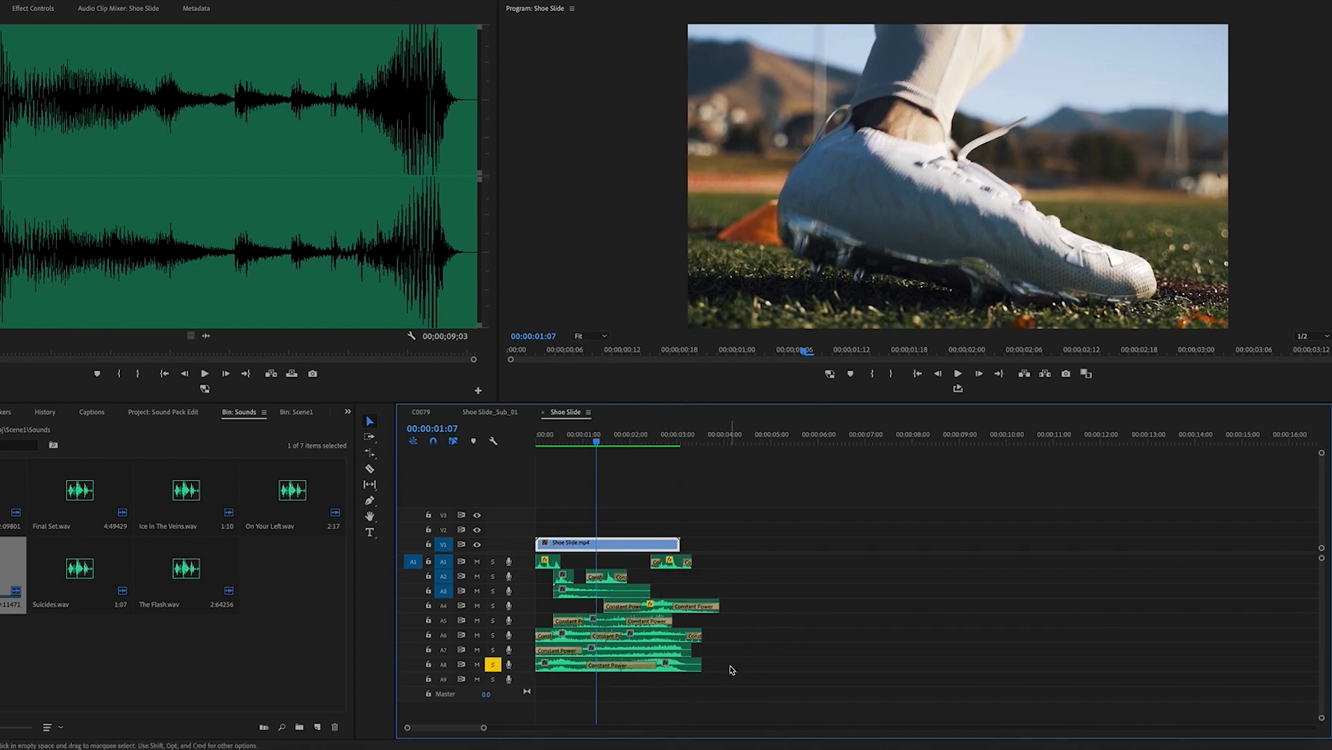
# Step: Delete the recreated clips from track A8 and switch the solo from A8 to A7
pyautogui.moveTo(730, 670); pyautogui.dragTo(566, 685)
pyautogui.press('Delete')
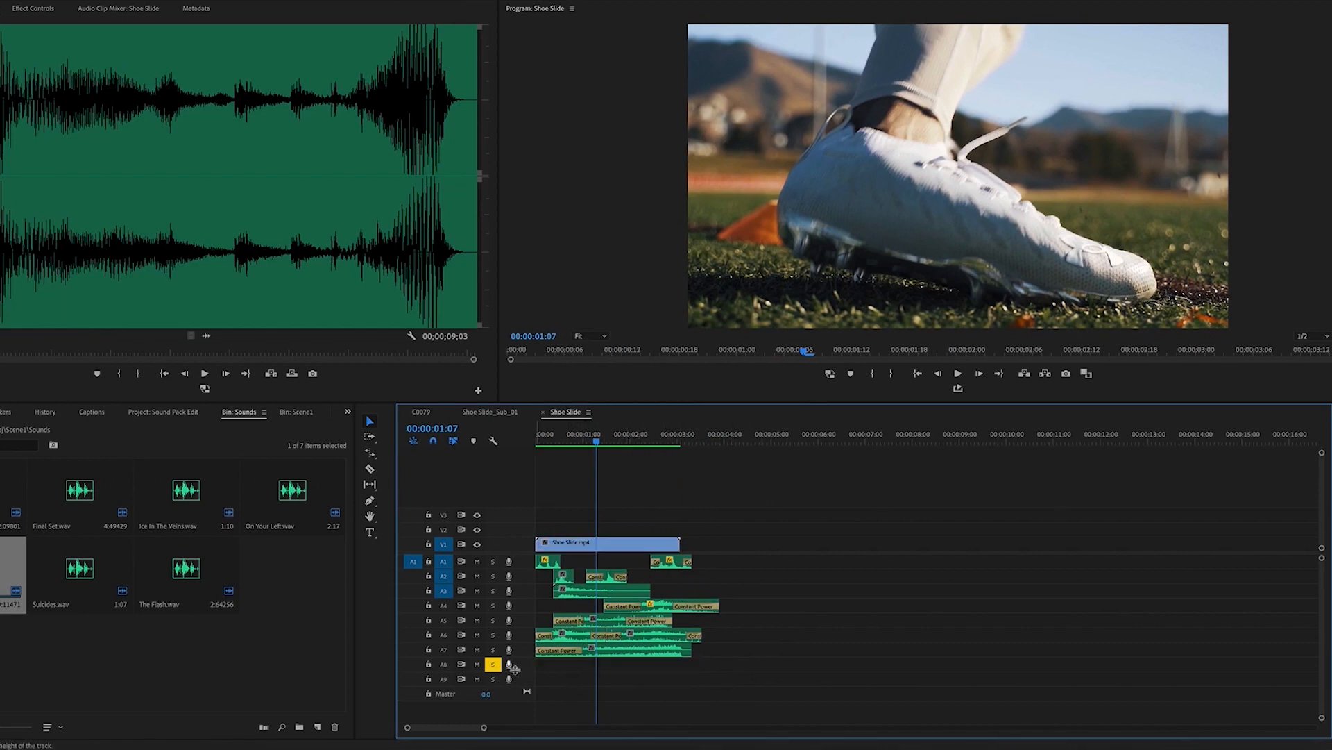
pyautogui.click(492, 664)
pyautogui.click(493, 651)
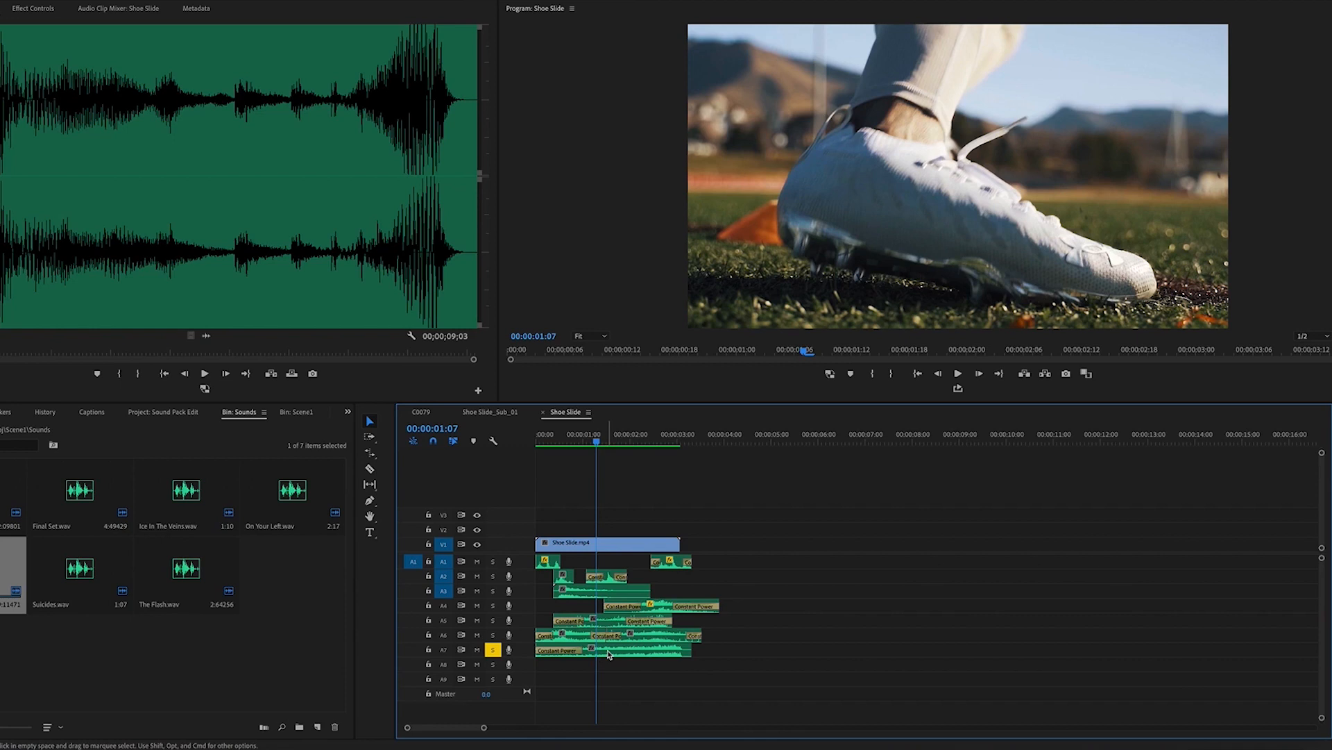
# Step: Play the soloed A7 layer from the start of the sequence and return the playhead to 00:00:00:00
pyautogui.click(554, 436)
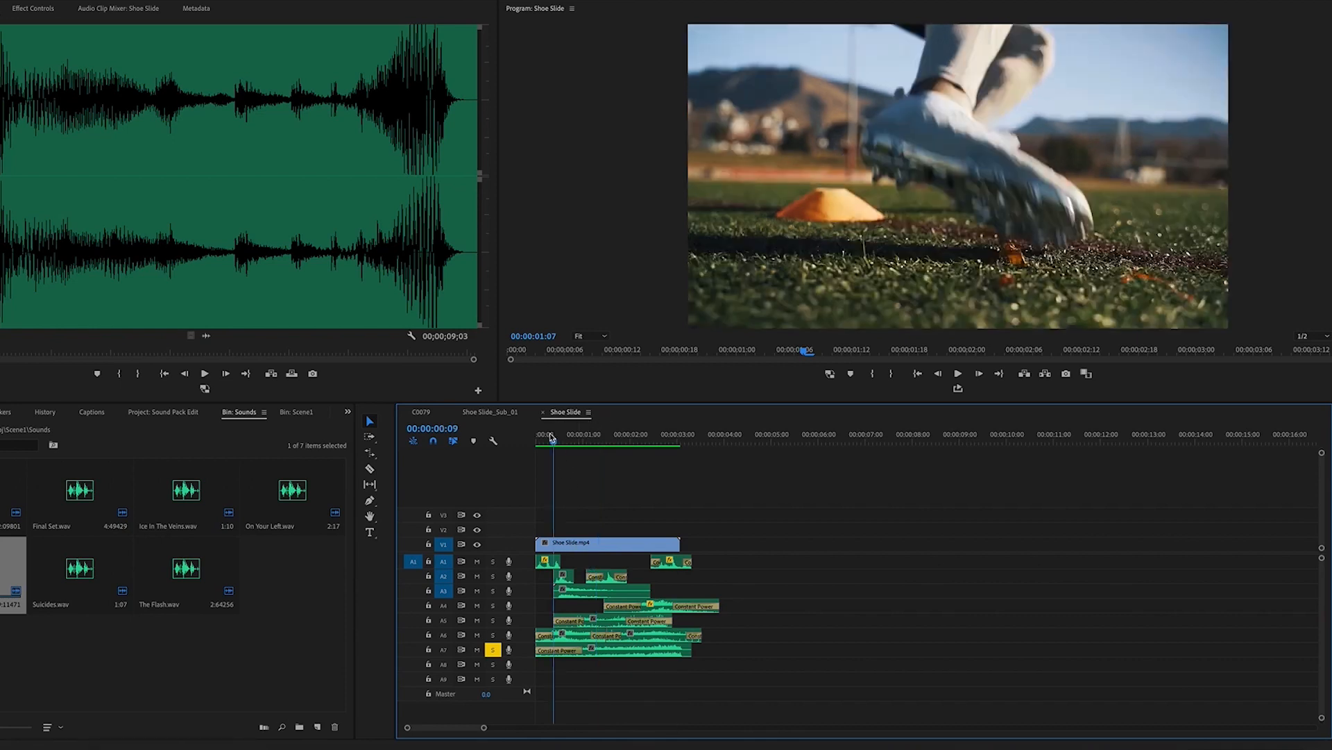
pyautogui.press('Home')
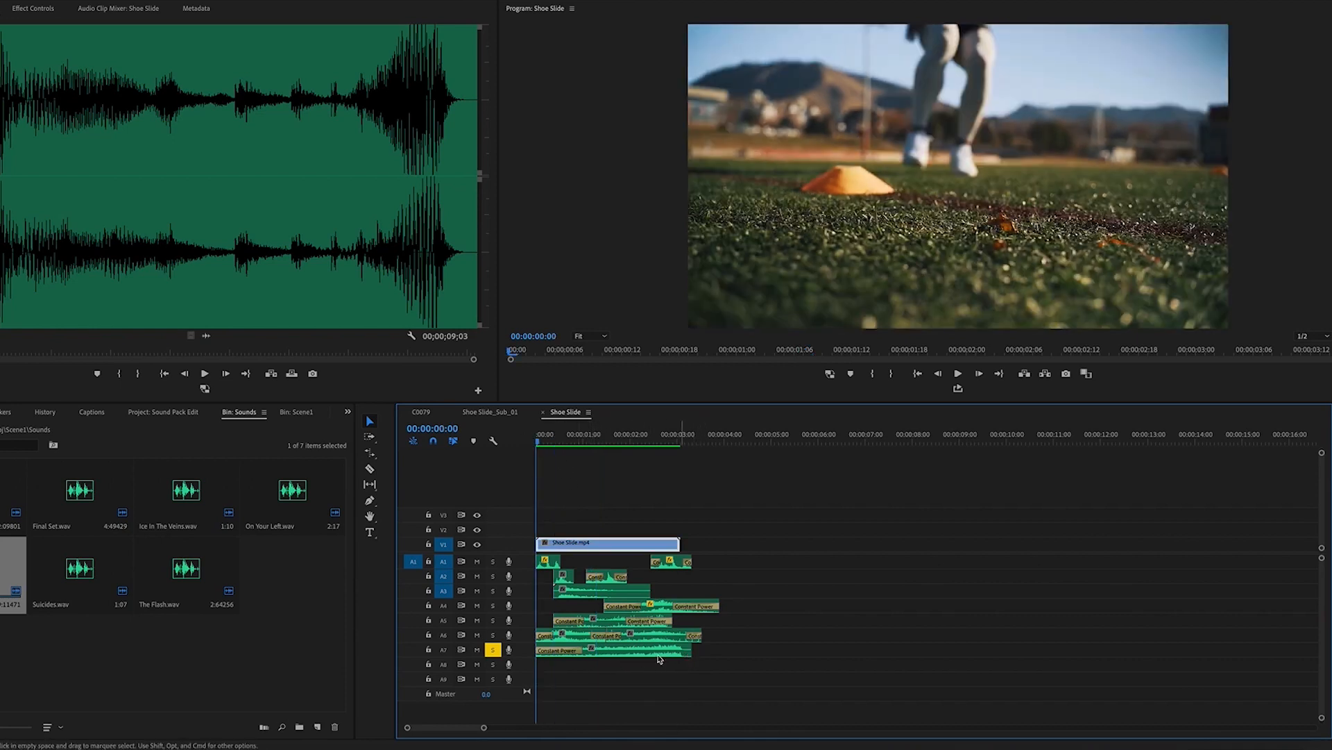
pyautogui.press('space')
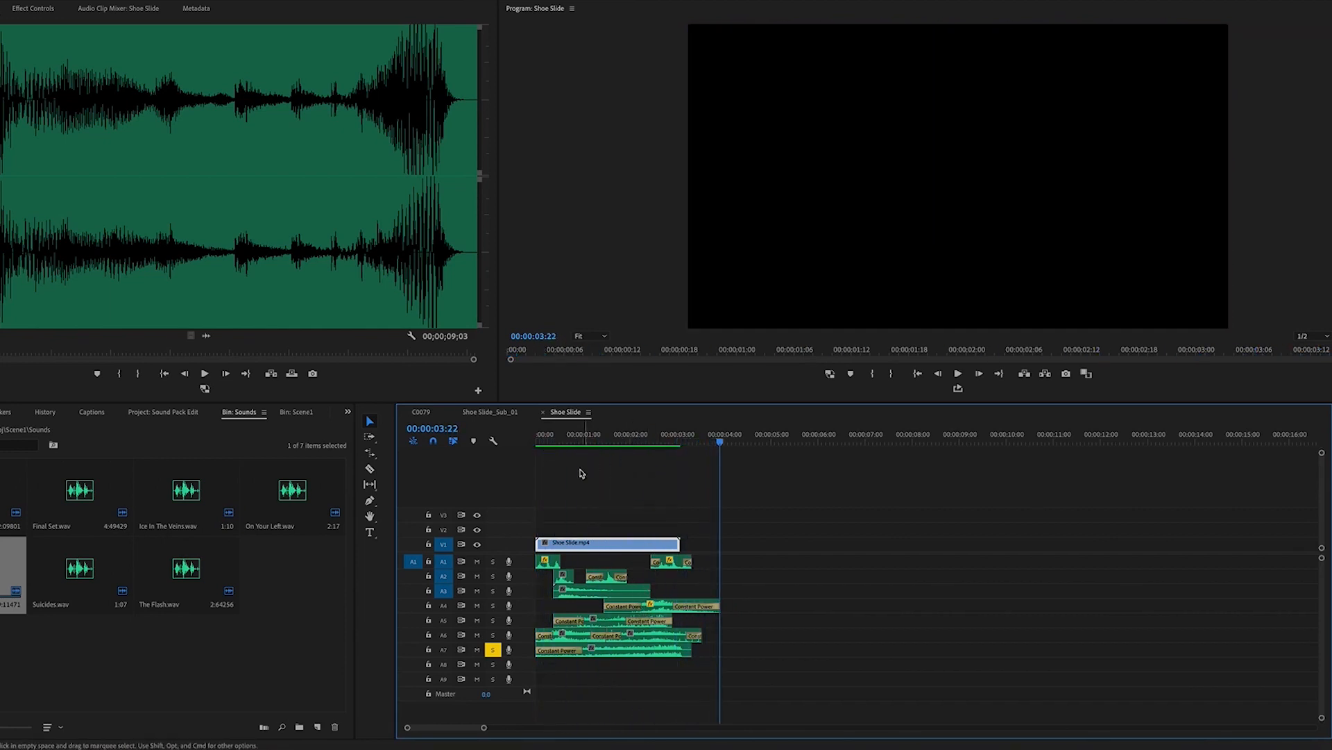
pyautogui.moveTo(547, 442); pyautogui.dragTo(513, 452)
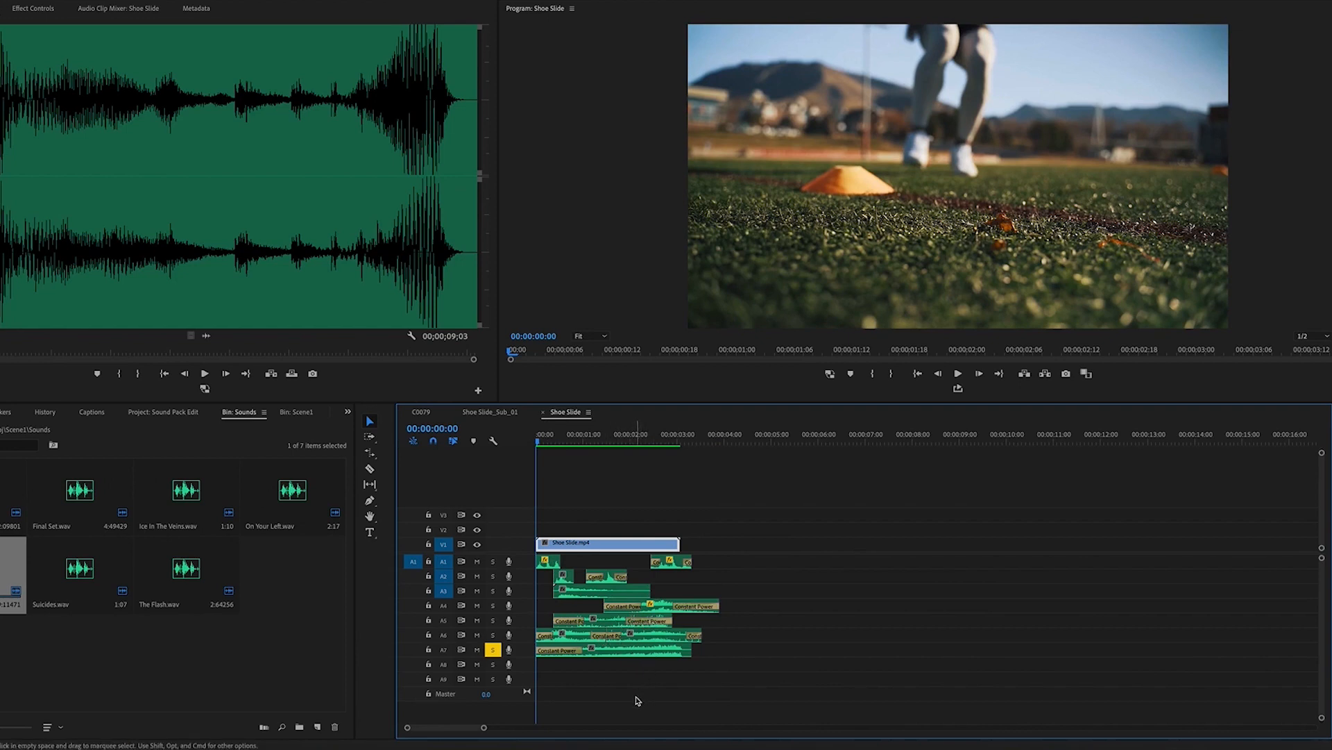
# Step: Save the project and turn off the solo on track A7
pyautogui.press('super+s')
pyautogui.click(493, 650)
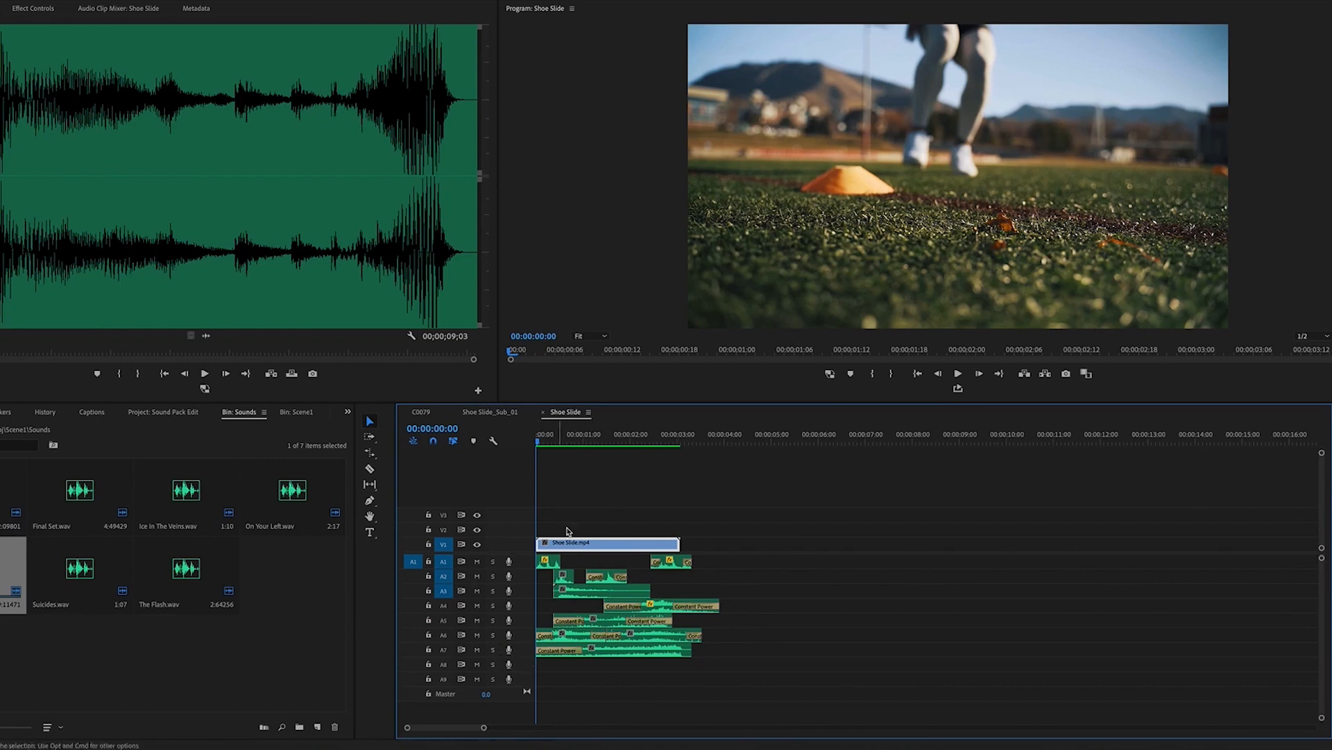
# Step: Play the full Shoe Slide mix repeatedly from the start with all audio tracks audible, and return the playhead to 00:00:00:00
pyautogui.moveTo(558, 437); pyautogui.dragTo(526, 442)
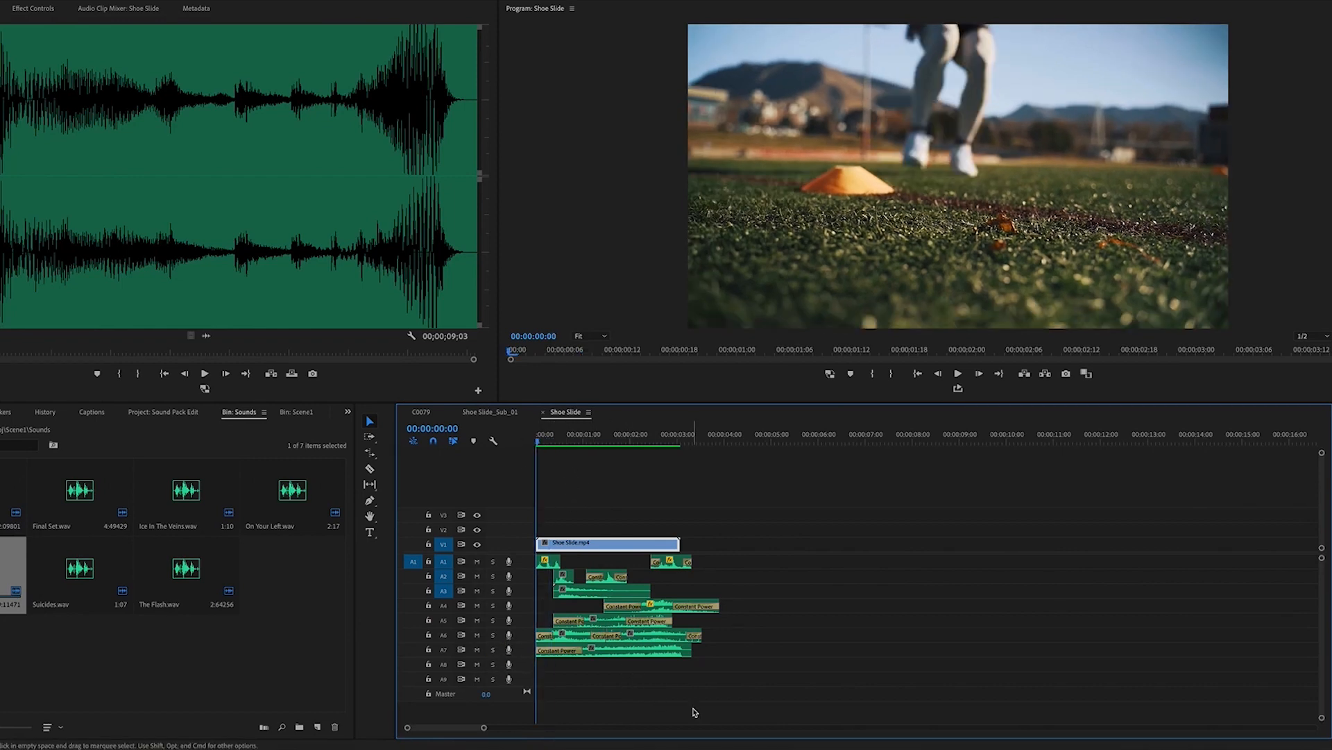
pyautogui.press('space')
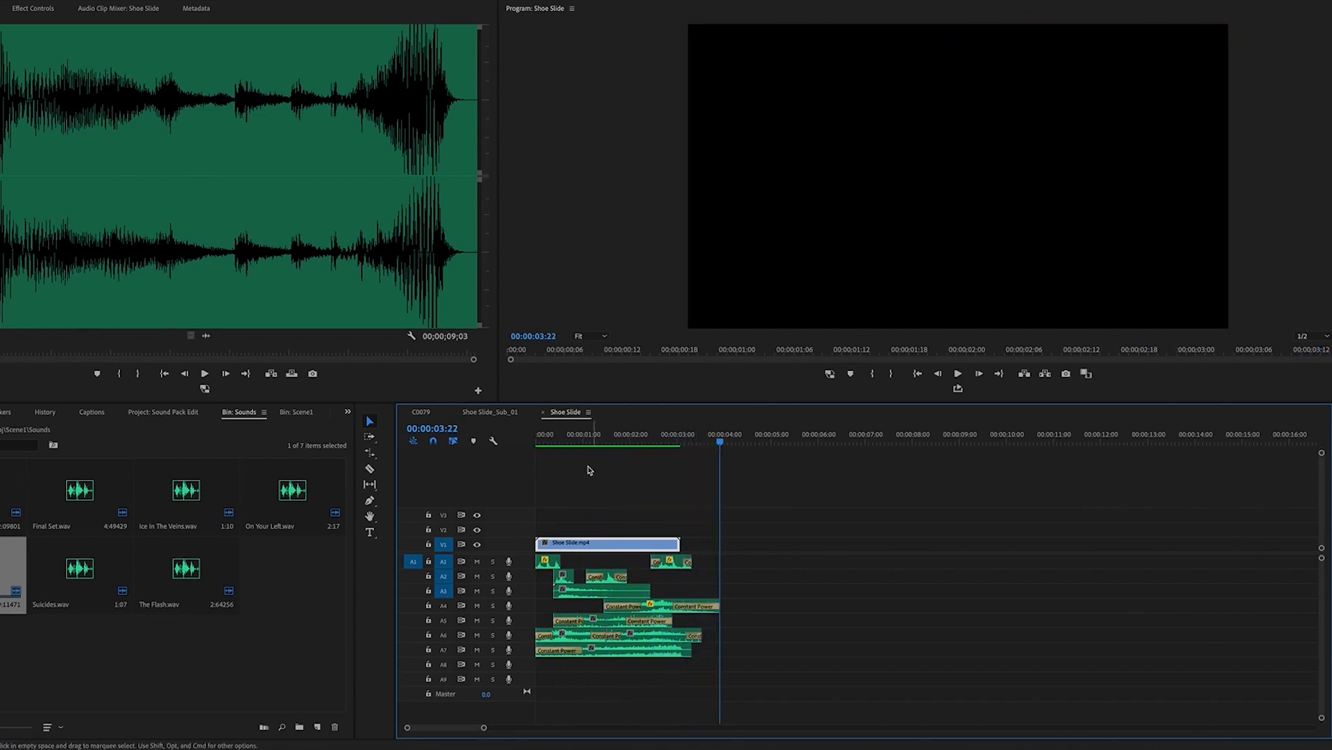
pyautogui.press('Home')
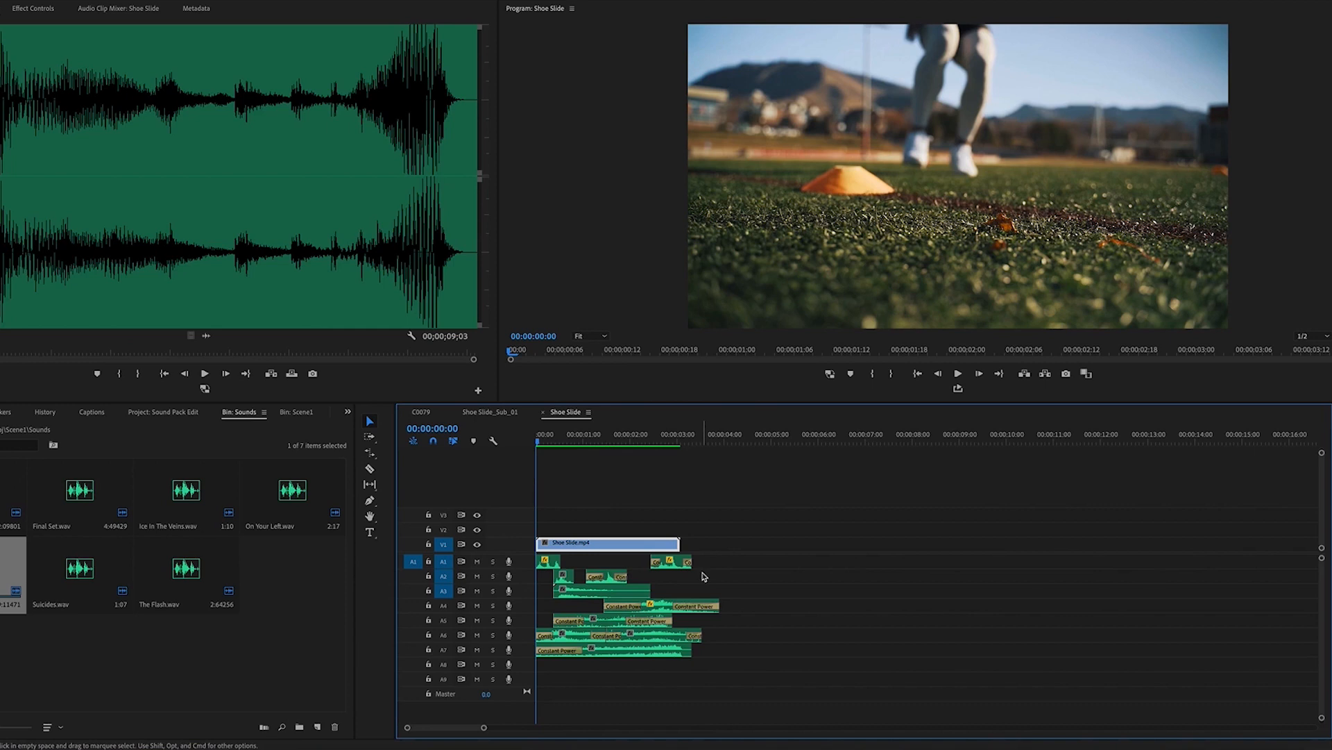
pyautogui.moveTo(538, 440); pyautogui.dragTo(530, 440)
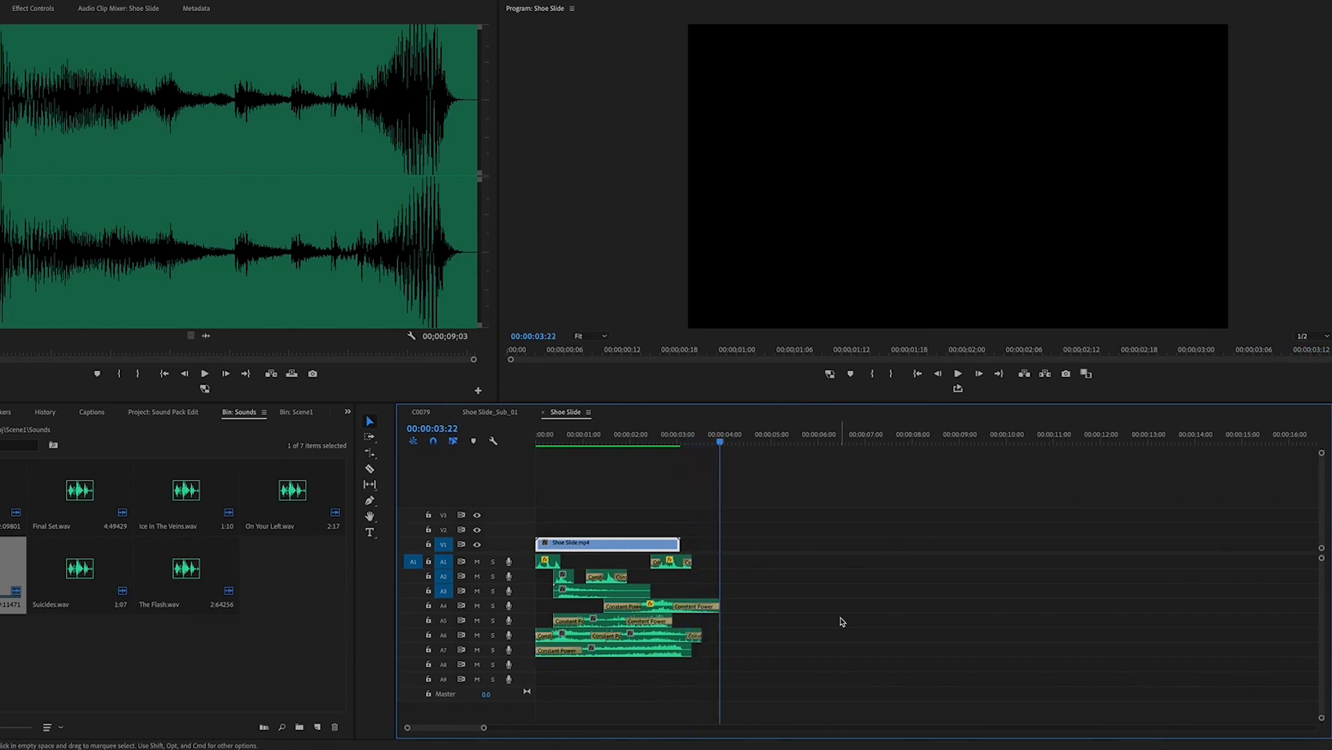
pyautogui.click(564, 436)
pyautogui.moveTo(564, 435); pyautogui.dragTo(535, 436)
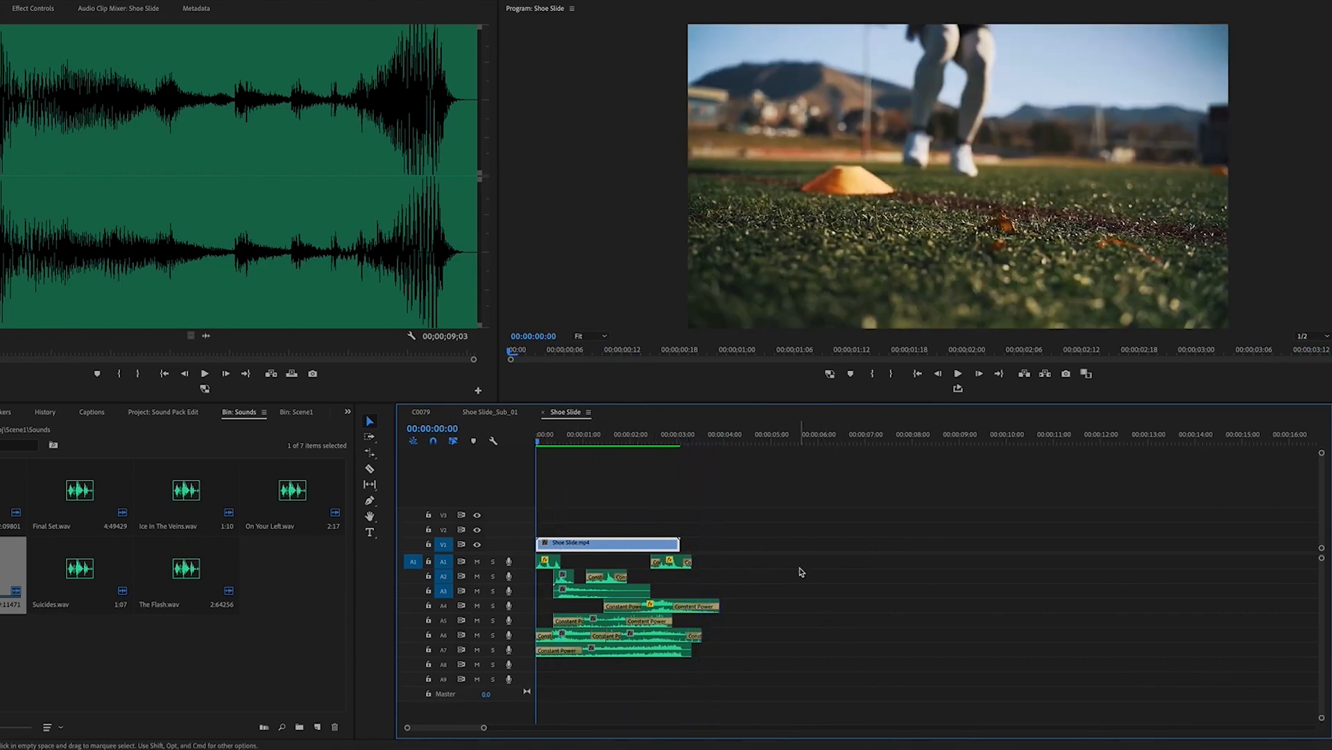